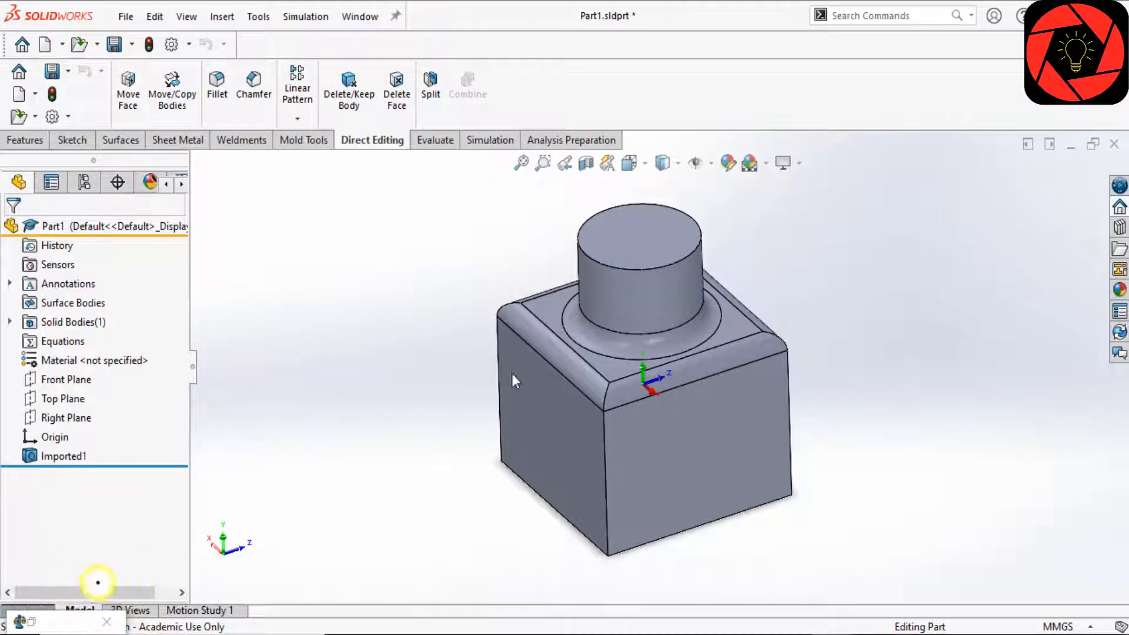
# Step: Switch to the Part1(configured) document and examine the chamfers around the block's top edges and the cylinder's base
pyautogui.moveTo(740, 305)
pyautogui.mouseDown(button='middle')
pyautogui.moveTo(723, 297)
pyautogui.moveTo(747, 307)
pyautogui.mouseUp(button='middle')
pyautogui.click(360, 16)
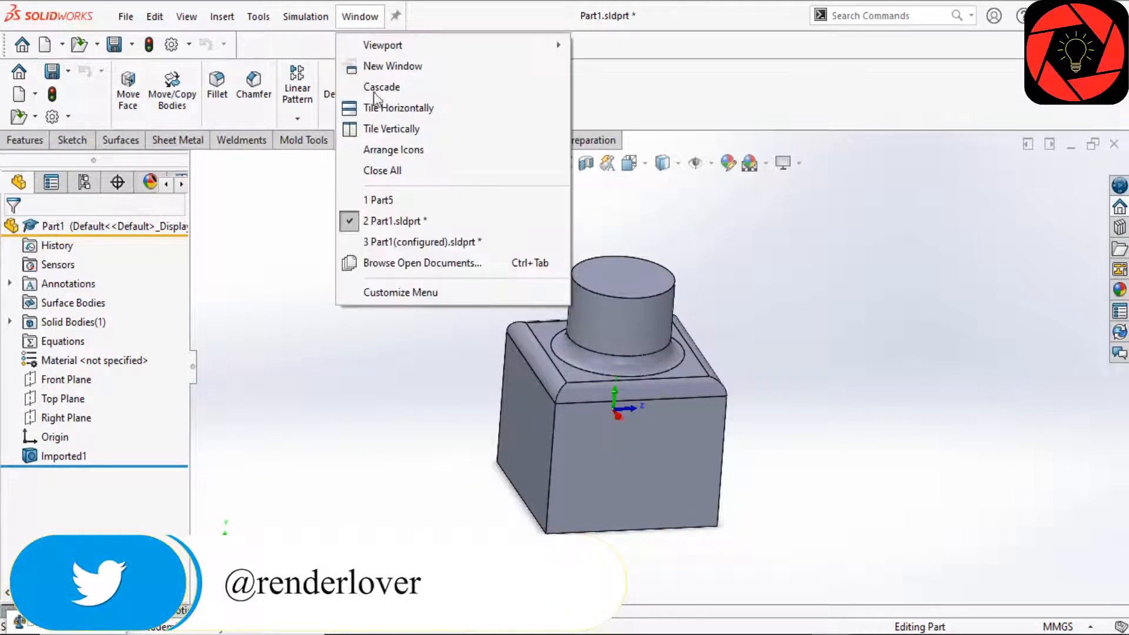
pyautogui.click(405, 242)
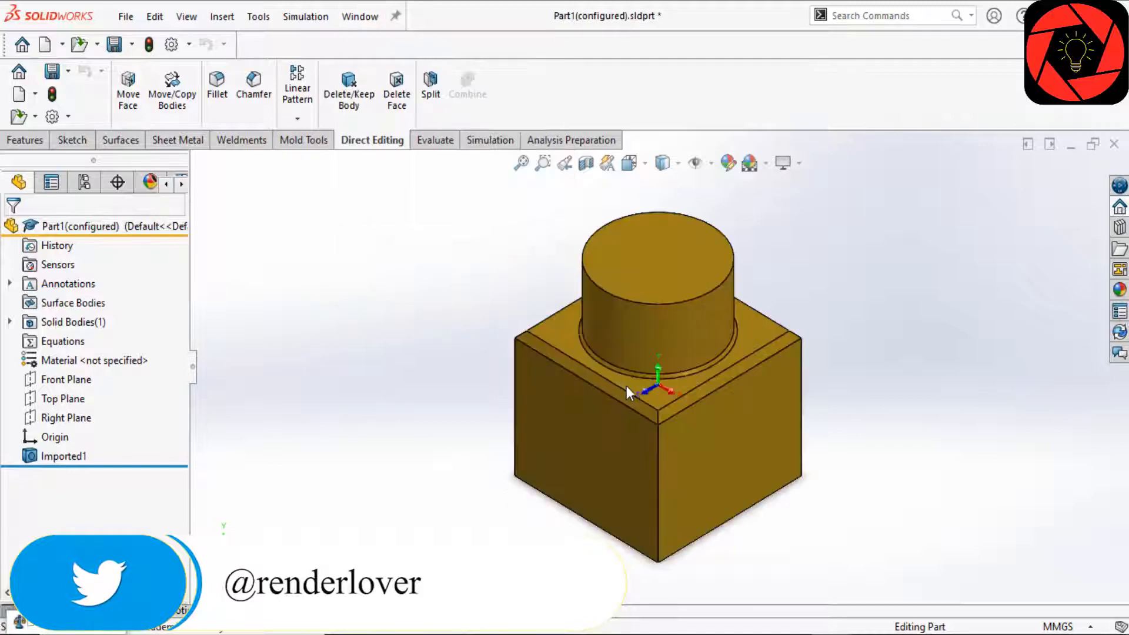
pyautogui.moveTo(654, 392); pyautogui.dragTo(504, 473, button='middle')
pyautogui.scroll(-3, 605, 378)
pyautogui.moveTo(605, 378); pyautogui.dragTo(574, 449, button='middle')
pyautogui.scroll(3, 639, 392)
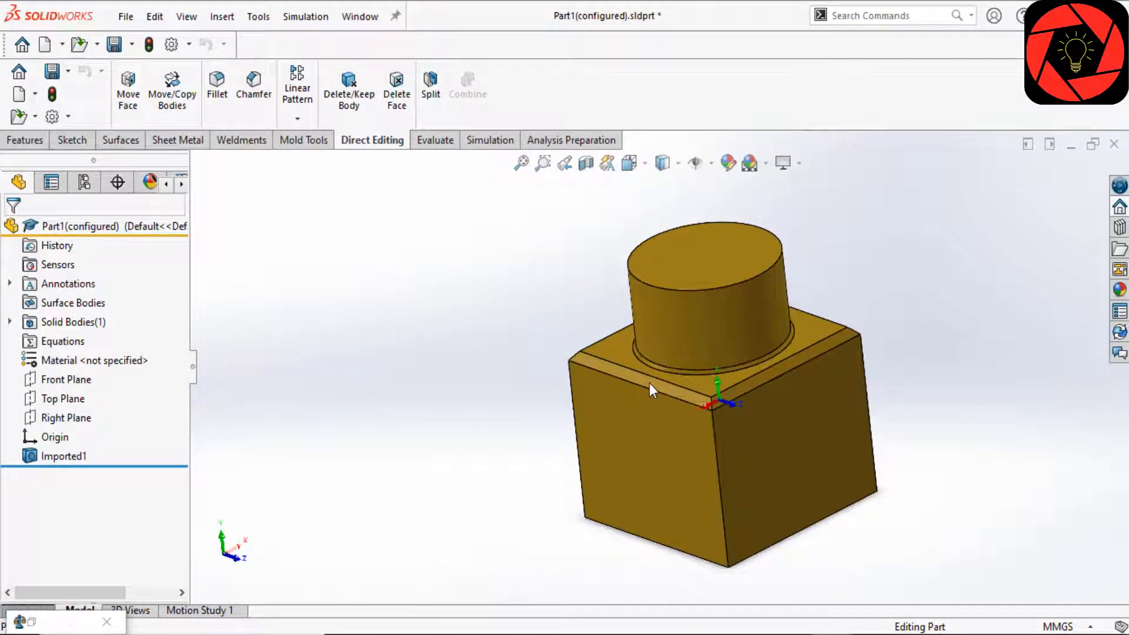
pyautogui.scroll(-3, 643, 382)
pyautogui.moveTo(643, 382); pyautogui.dragTo(614, 444, button='middle')
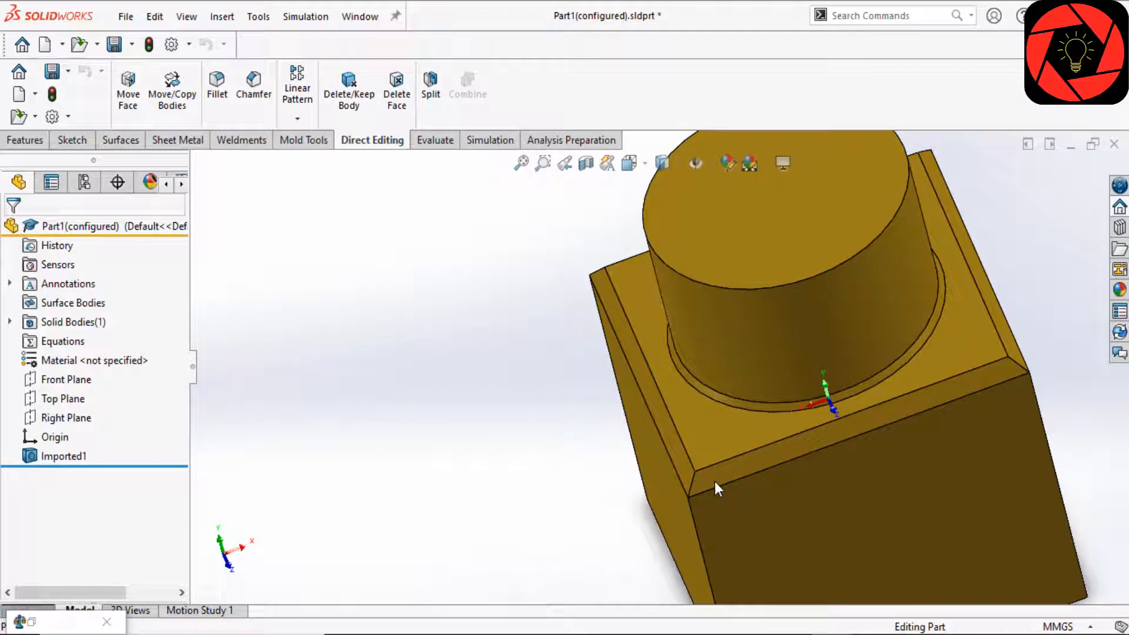
pyautogui.moveTo(663, 430); pyautogui.dragTo(660, 395, button='middle')
pyautogui.scroll(4, 660, 394)
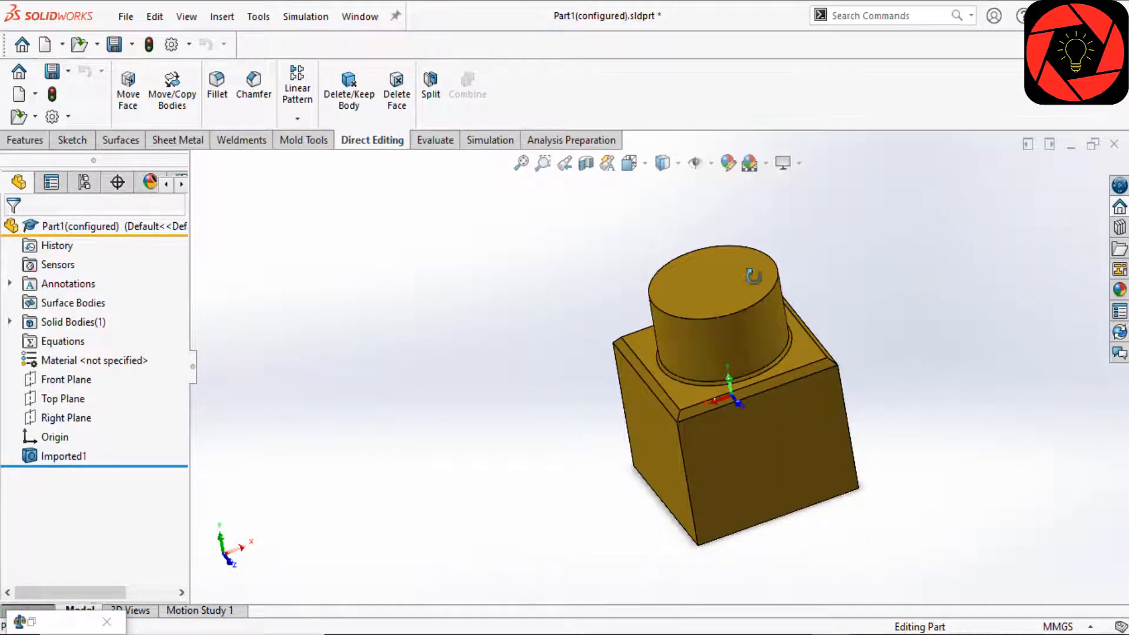
pyautogui.moveTo(753, 276); pyautogui.dragTo(754, 381, button='middle')
pyautogui.moveTo(686, 334); pyautogui.dragTo(732, 419, button='middle')
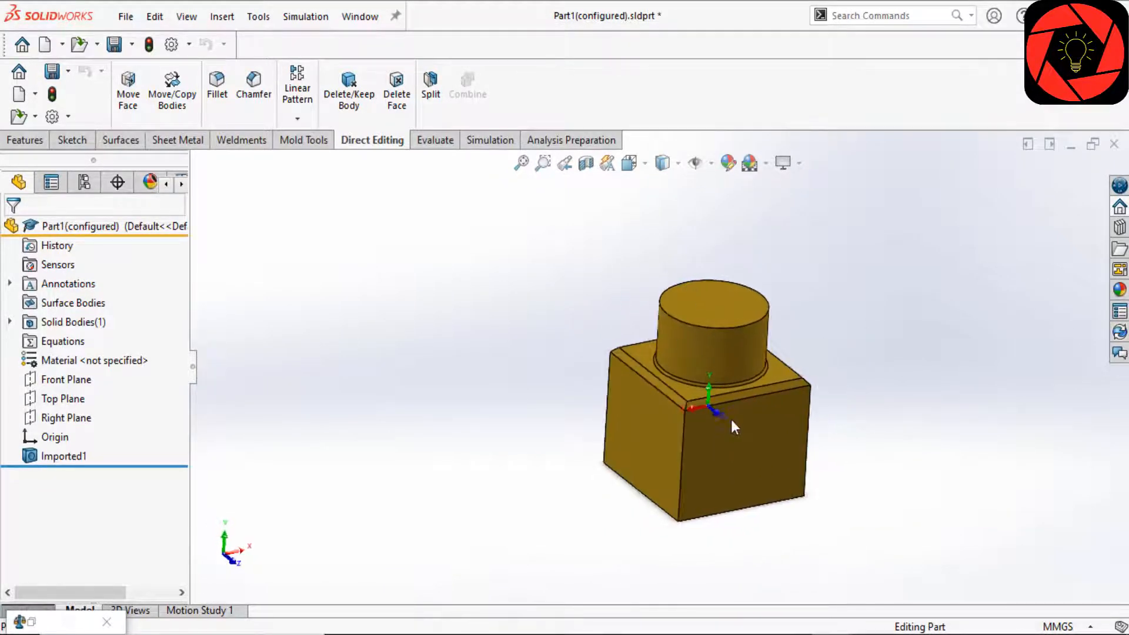
pyautogui.scroll(-3, 731, 406)
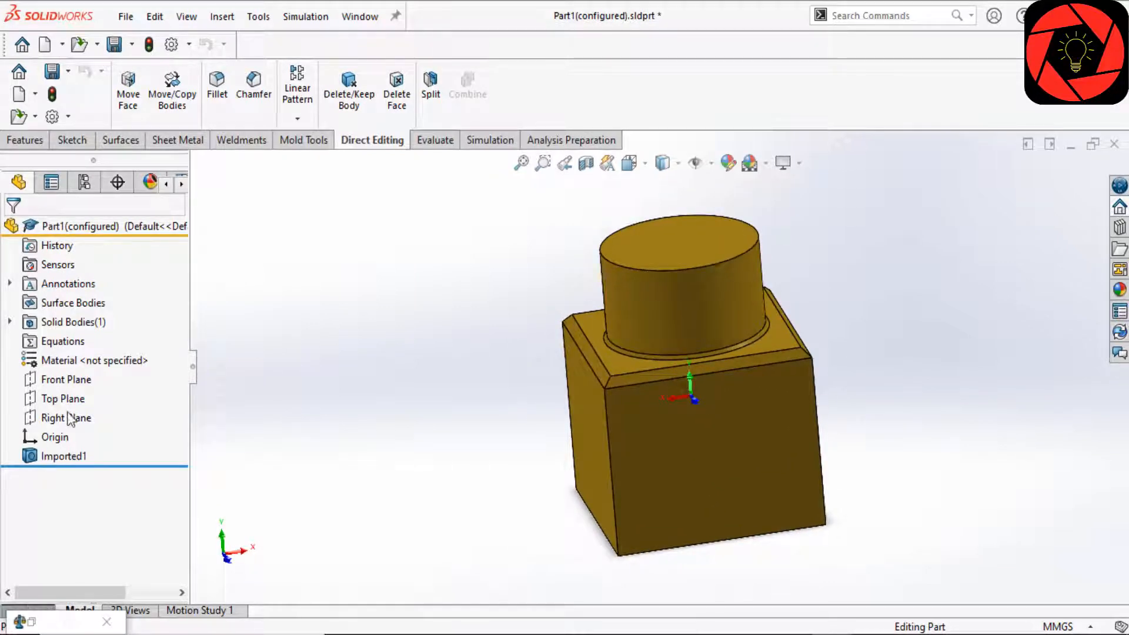
# Step: Switch back to the Part1.sldprt document and view its filleted block and cylinder
pyautogui.click(363, 18)
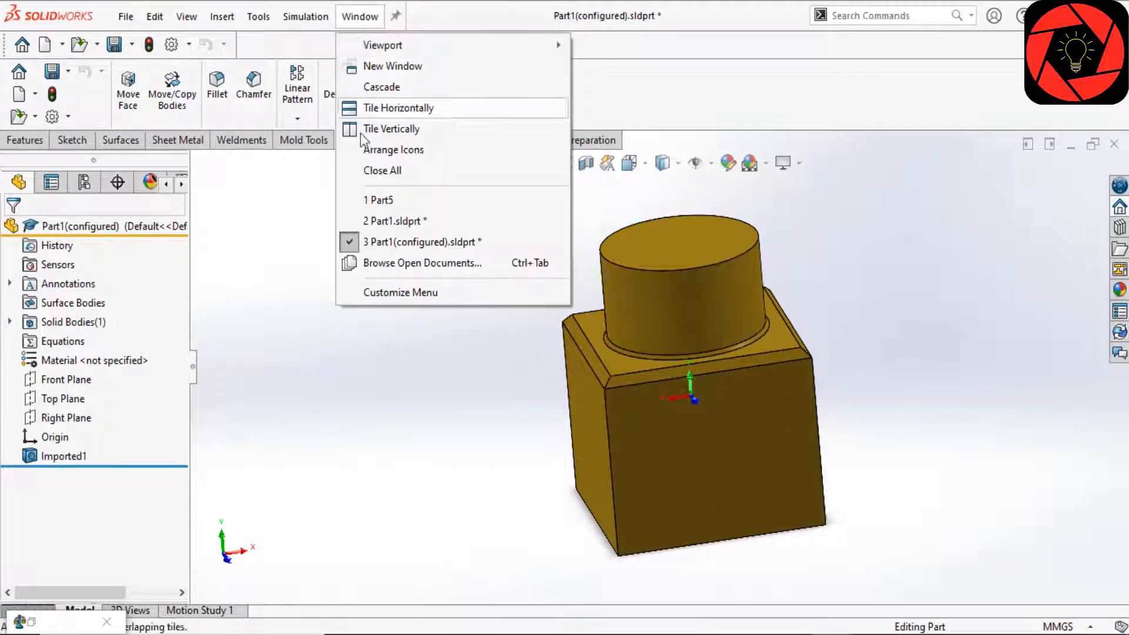
pyautogui.click(382, 222)
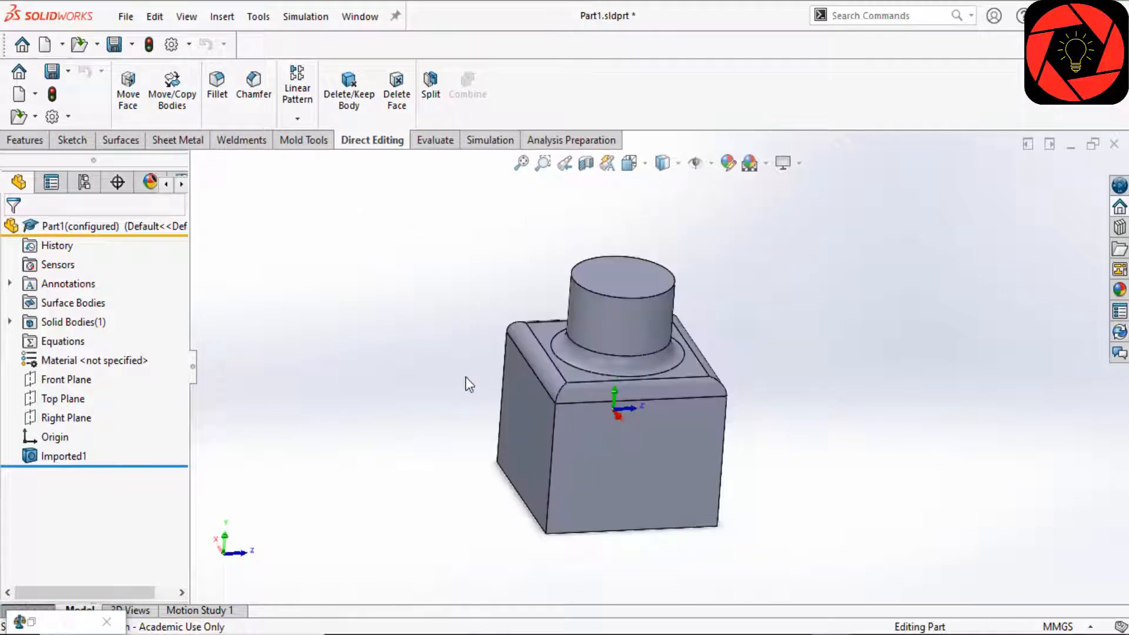
pyautogui.moveTo(464, 376); pyautogui.dragTo(504, 376, button='middle')
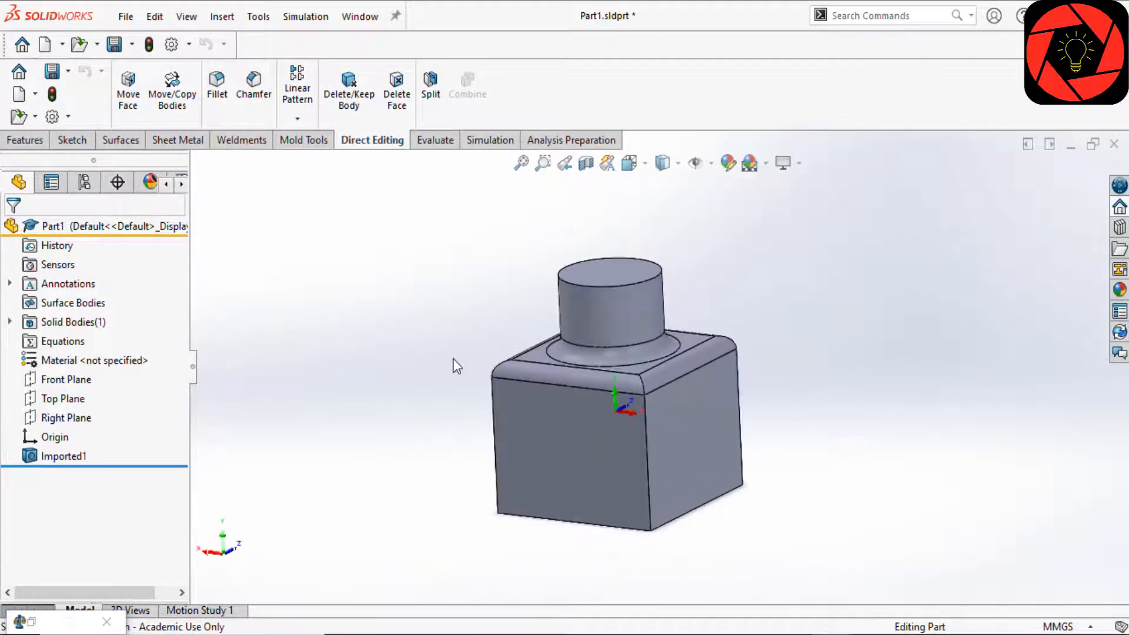
pyautogui.scroll(2, 452, 358)
pyautogui.scroll(-2, 458, 350)
pyautogui.scroll(3, 615, 325)
pyautogui.scroll(-2, 717, 455)
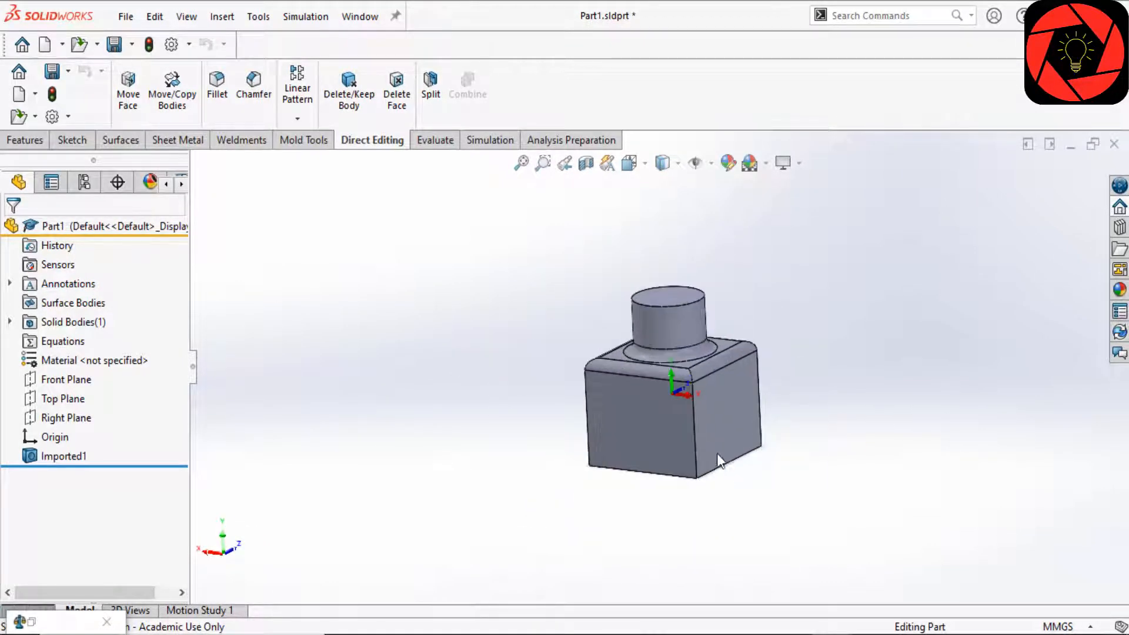
# Step: Check that Direct Editing is enabled among the CommandManager tool sets
pyautogui.rightClick(360, 143)
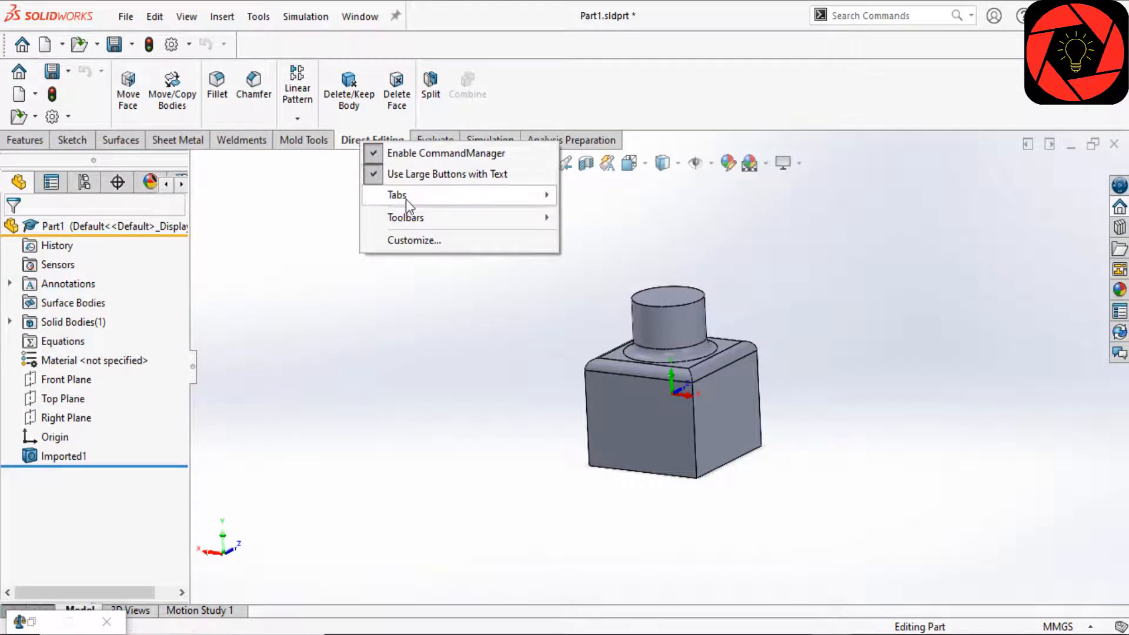
pyautogui.moveTo(406, 199)
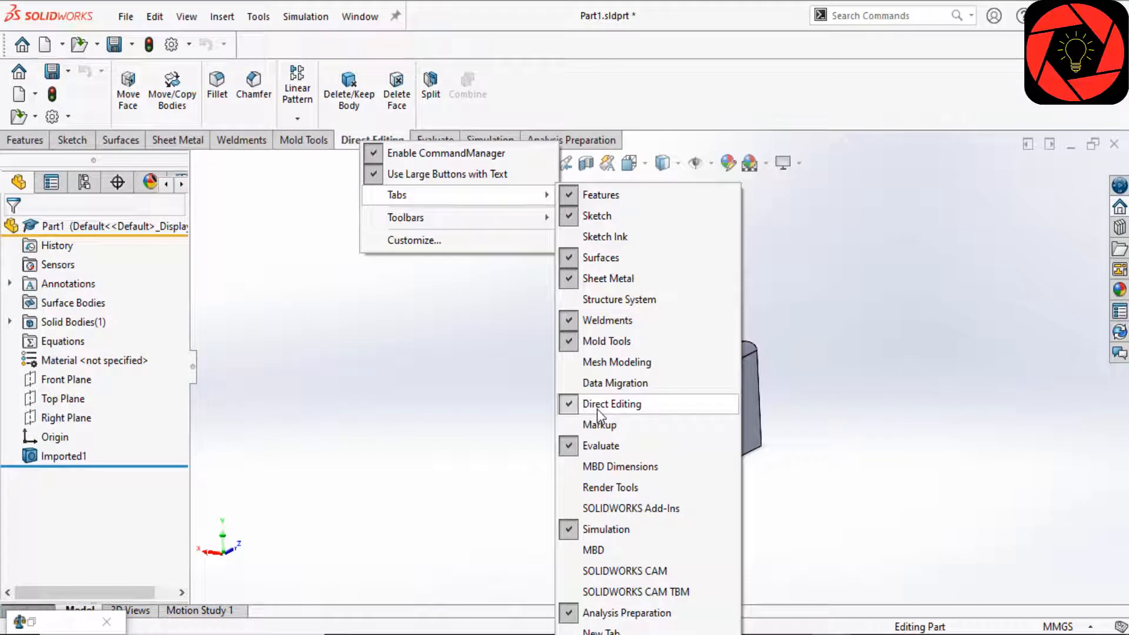
pyautogui.click(506, 394)
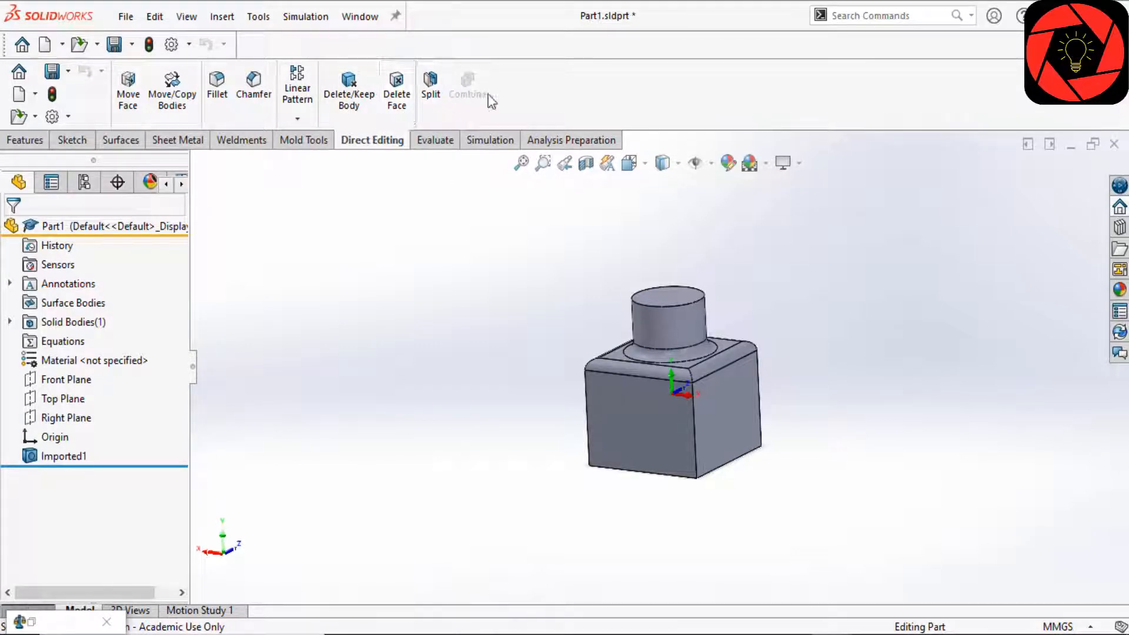
# Step: Examine the fillets along the block's top edges and around the cylinder's base from several sides
pyautogui.scroll(-3, 702, 409)
pyautogui.scroll(2, 691, 400)
pyautogui.moveTo(681, 392); pyautogui.dragTo(694, 412, button='middle')
pyautogui.scroll(-4, 732, 347)
pyautogui.scroll(2, 732, 347)
pyautogui.moveTo(705, 351); pyautogui.dragTo(672, 385, button='middle')
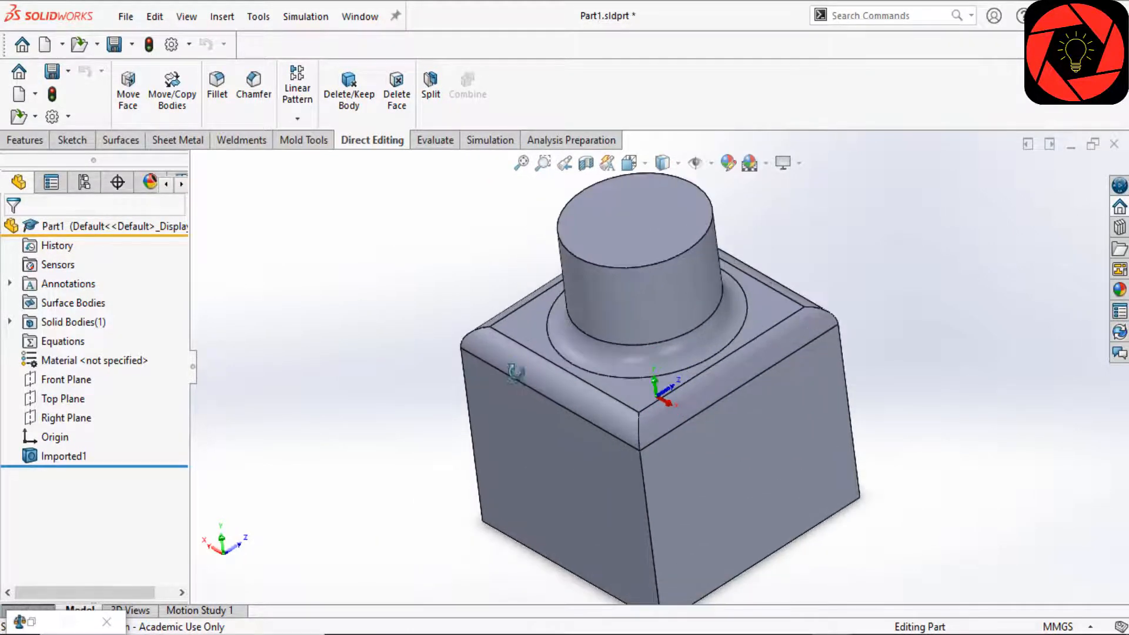
pyautogui.moveTo(516, 368); pyautogui.dragTo(690, 534, button='middle')
pyautogui.moveTo(799, 478); pyautogui.dragTo(563, 395, button='middle')
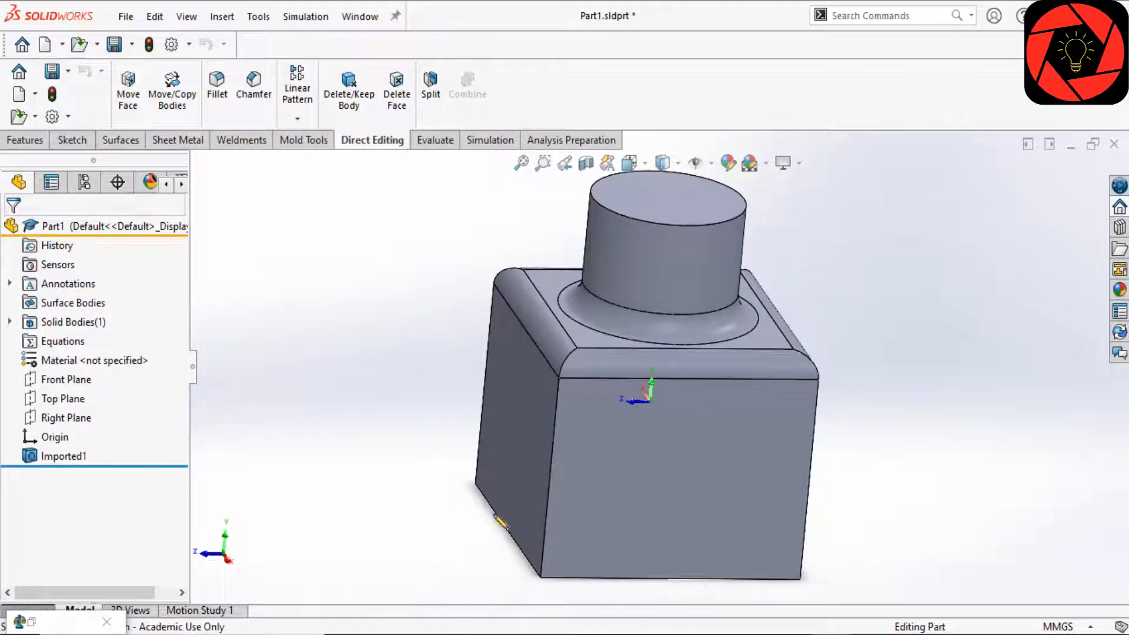
pyautogui.moveTo(547, 499)
pyautogui.mouseDown(button='middle')
pyautogui.moveTo(587, 534)
pyautogui.moveTo(552, 514)
pyautogui.mouseUp(button='middle')
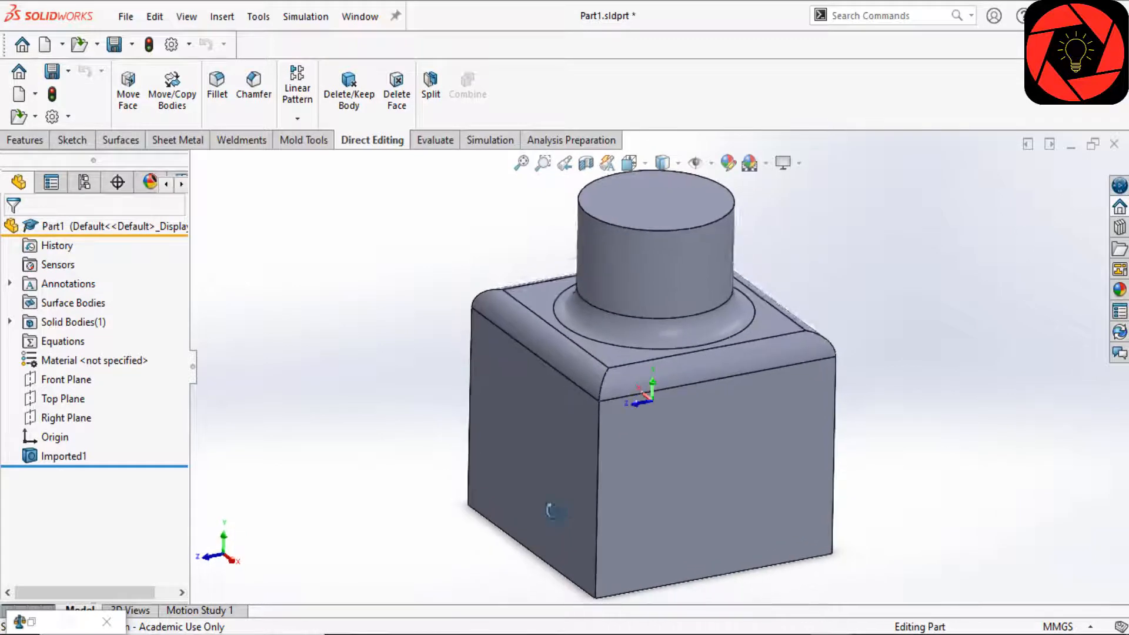
# Step: Delete the four fillet faces on the block's top edges and the fillet around the cylinder's base using Delete and Patch
pyautogui.click(398, 106)
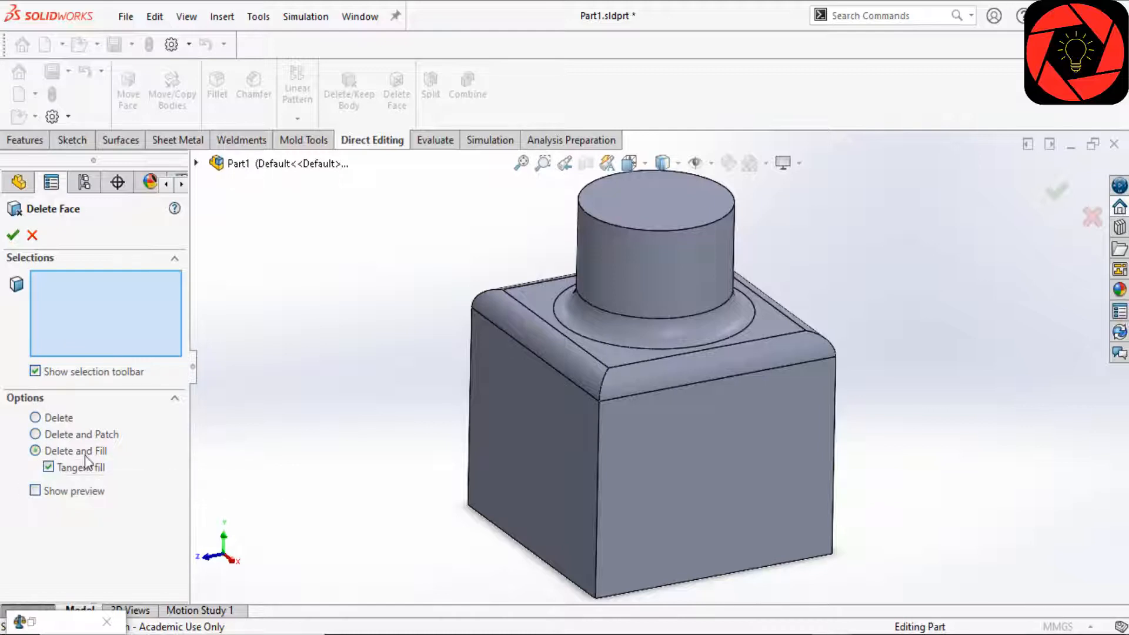
pyautogui.scroll(-3, 690, 448)
pyautogui.scroll(3, 604, 369)
pyautogui.scroll(-4, 611, 370)
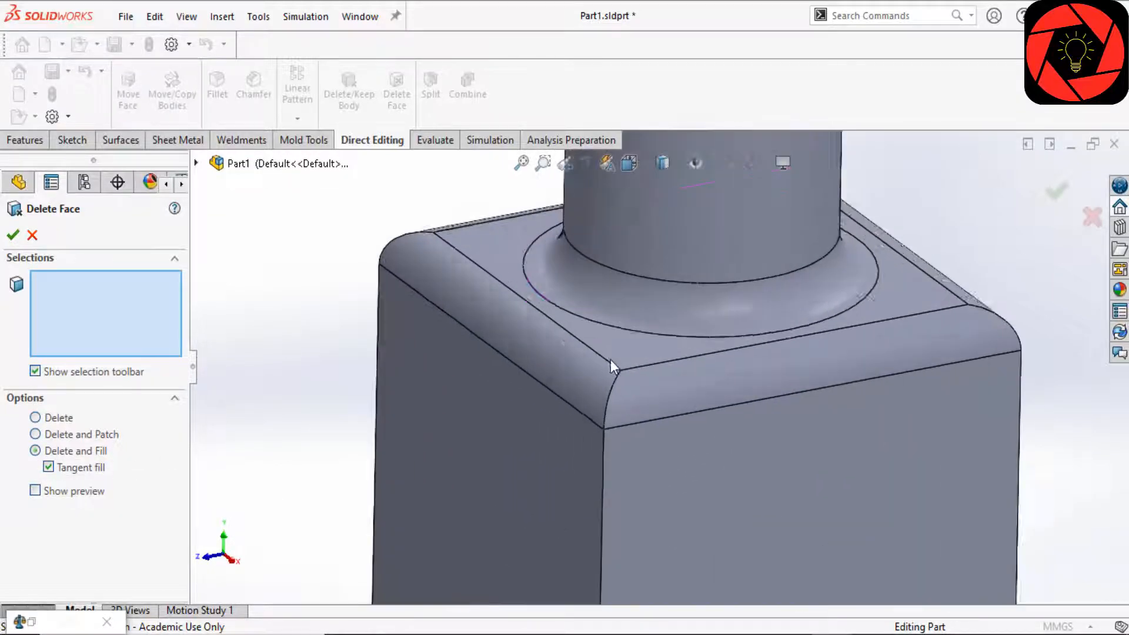
pyautogui.moveTo(612, 371); pyautogui.dragTo(651, 397, button='middle')
pyautogui.click(651, 397)
pyautogui.click(576, 317)
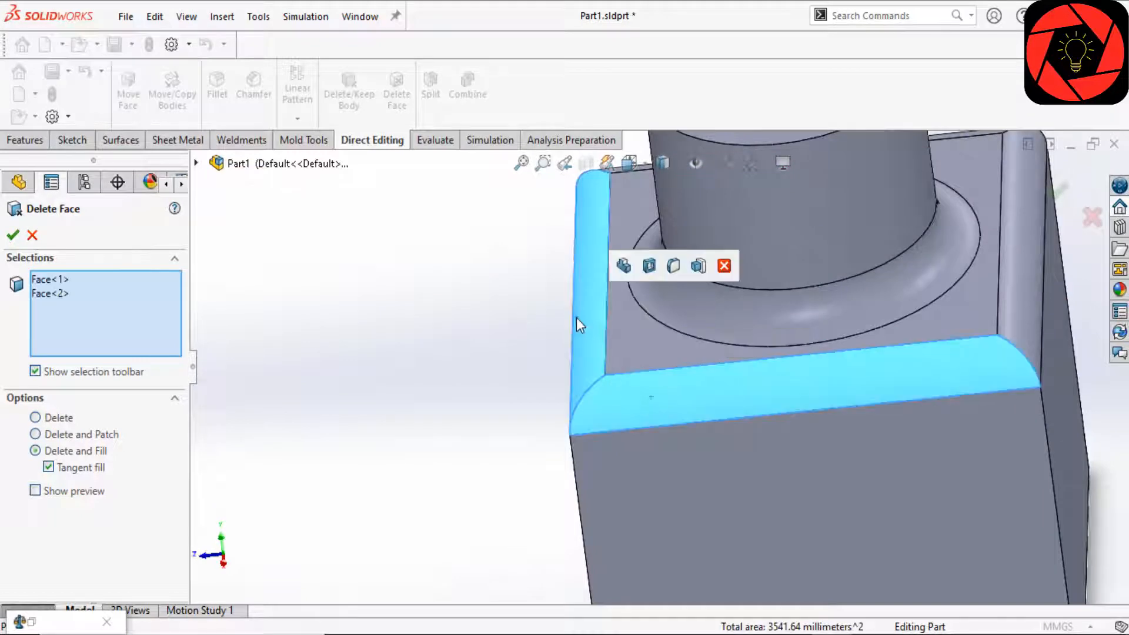
pyautogui.scroll(6, 820, 408)
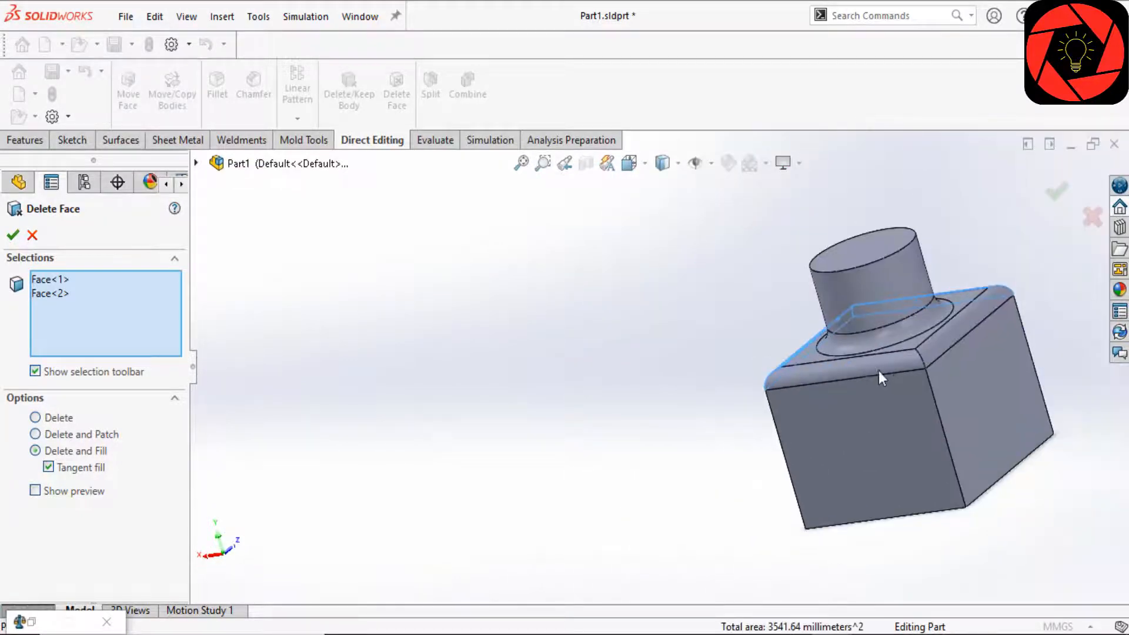
pyautogui.click(877, 369)
pyautogui.click(926, 354)
pyautogui.moveTo(926, 354); pyautogui.dragTo(926, 351, button='middle')
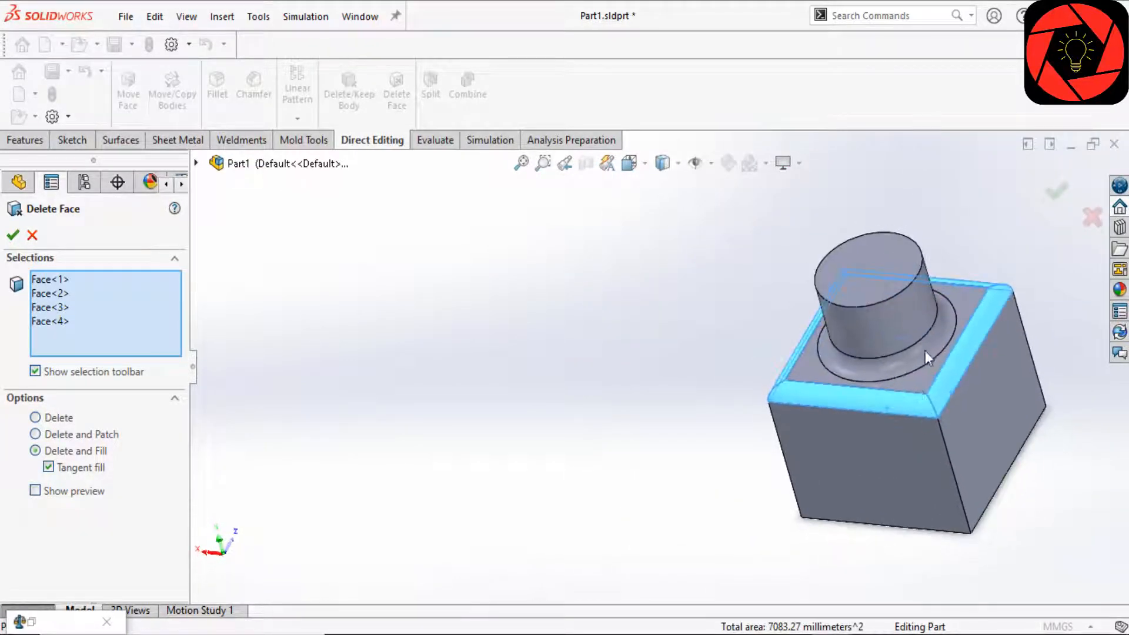
pyautogui.click(925, 349)
pyautogui.moveTo(841, 403); pyautogui.dragTo(915, 405, button='middle')
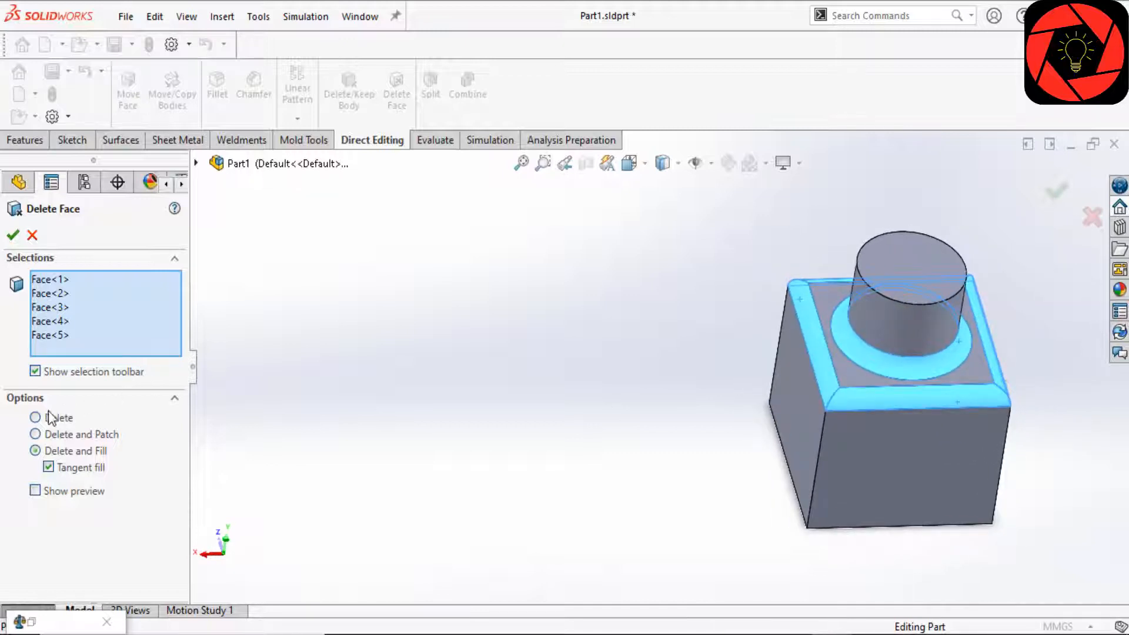
pyautogui.click(36, 434)
pyautogui.moveTo(453, 423); pyautogui.dragTo(657, 359, button='middle')
pyautogui.scroll(-4, 847, 331)
pyautogui.moveTo(774, 345); pyautogui.dragTo(722, 393, button='middle')
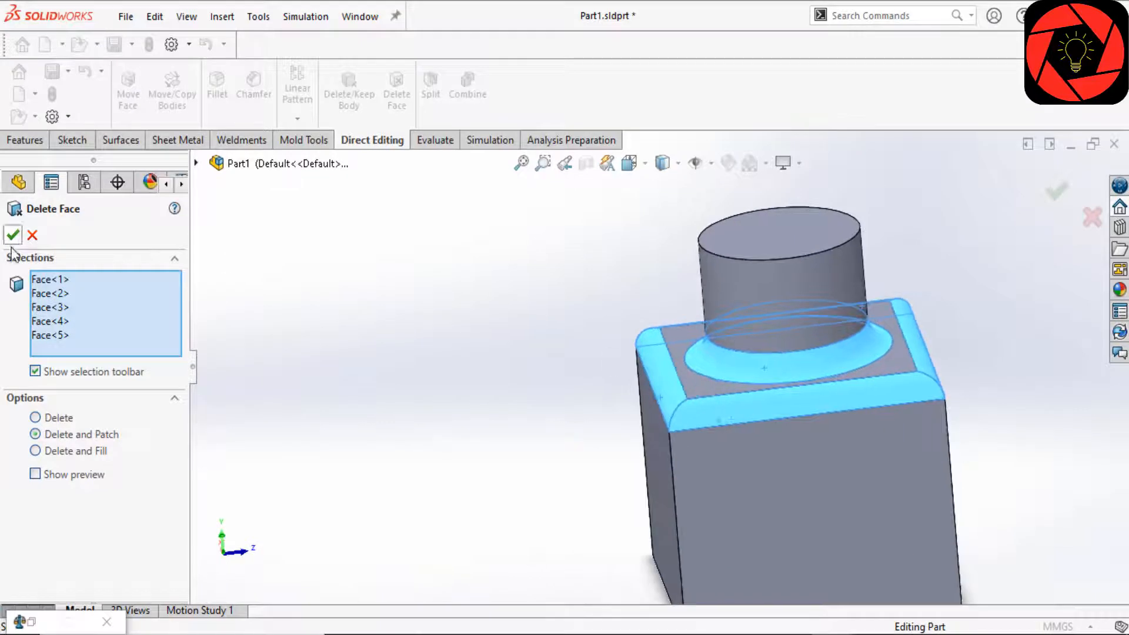
pyautogui.click(13, 236)
# Step: Inspect the patched block and cylinder from several sides
pyautogui.scroll(4, 375, 411)
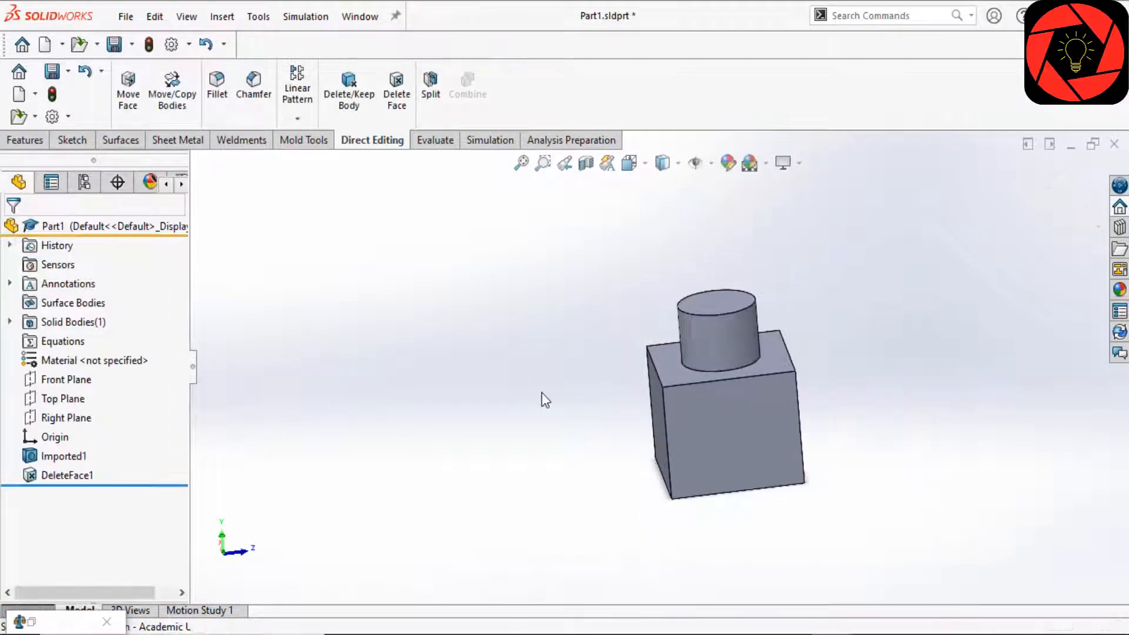
pyautogui.moveTo(542, 396); pyautogui.dragTo(436, 400, button='middle')
pyautogui.scroll(-4, 730, 341)
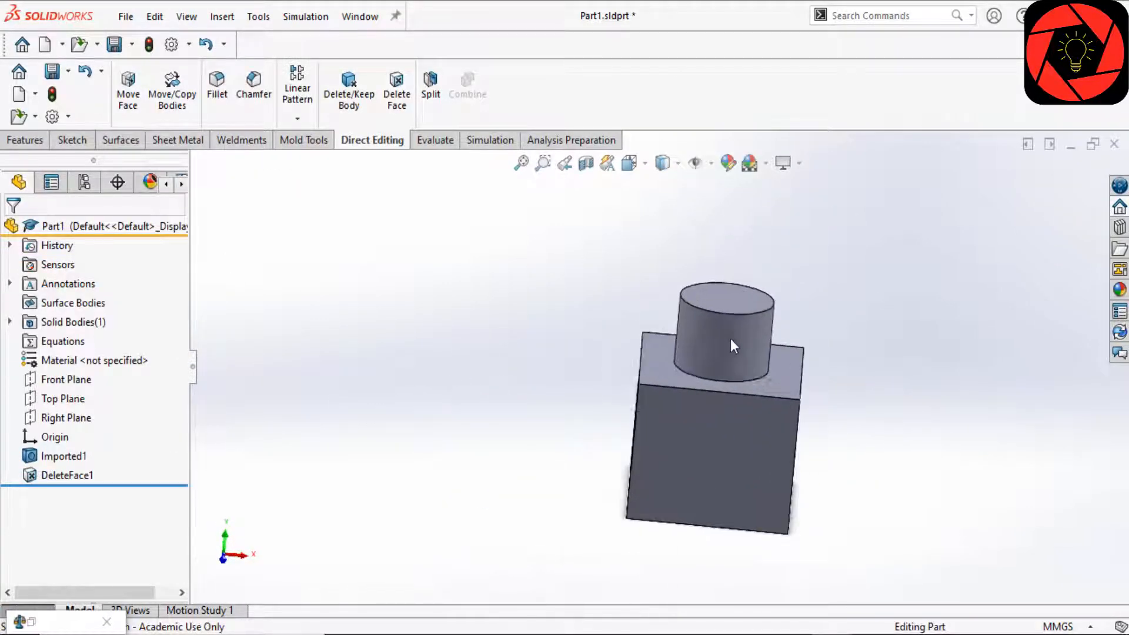
pyautogui.moveTo(668, 355); pyautogui.dragTo(594, 340, button='middle')
pyautogui.scroll(2, 726, 397)
pyautogui.scroll(2, 711, 394)
pyautogui.scroll(1, 717, 386)
pyautogui.scroll(-1, 718, 384)
pyautogui.scroll(-1, 698, 360)
pyautogui.scroll(-1, 699, 361)
pyautogui.scroll(1, 615, 366)
pyautogui.moveTo(622, 380); pyautogui.dragTo(621, 321, button='middle')
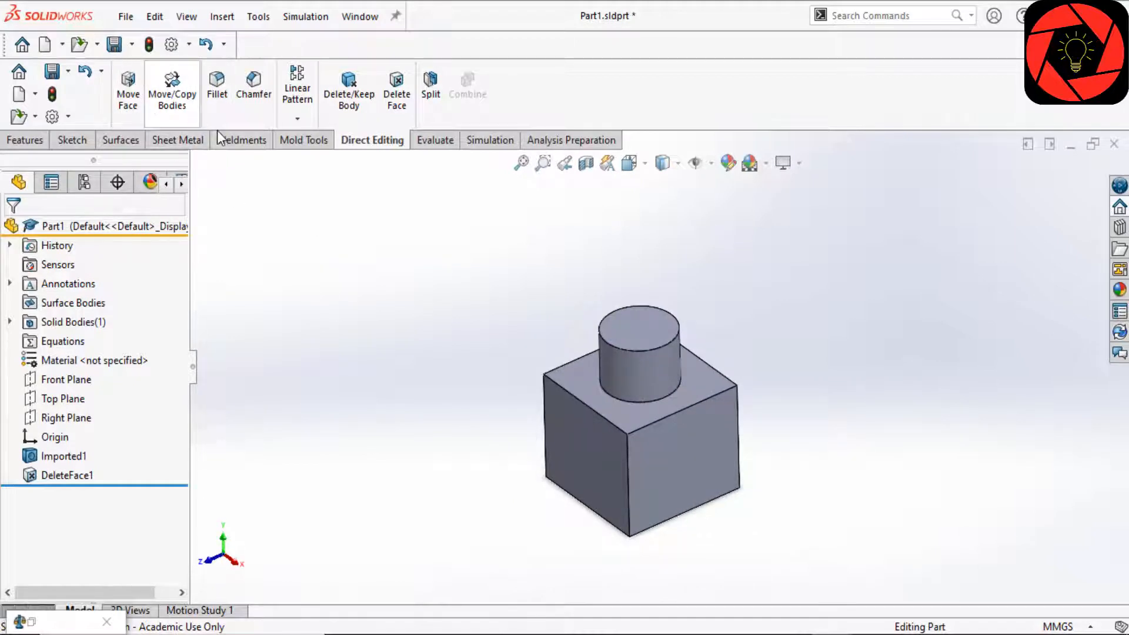
# Step: Offset the cylinder's side face outward by 10 mm with Move Face
pyautogui.click(127, 88)
pyautogui.scroll(-4, 653, 368)
pyautogui.scroll(4, 638, 464)
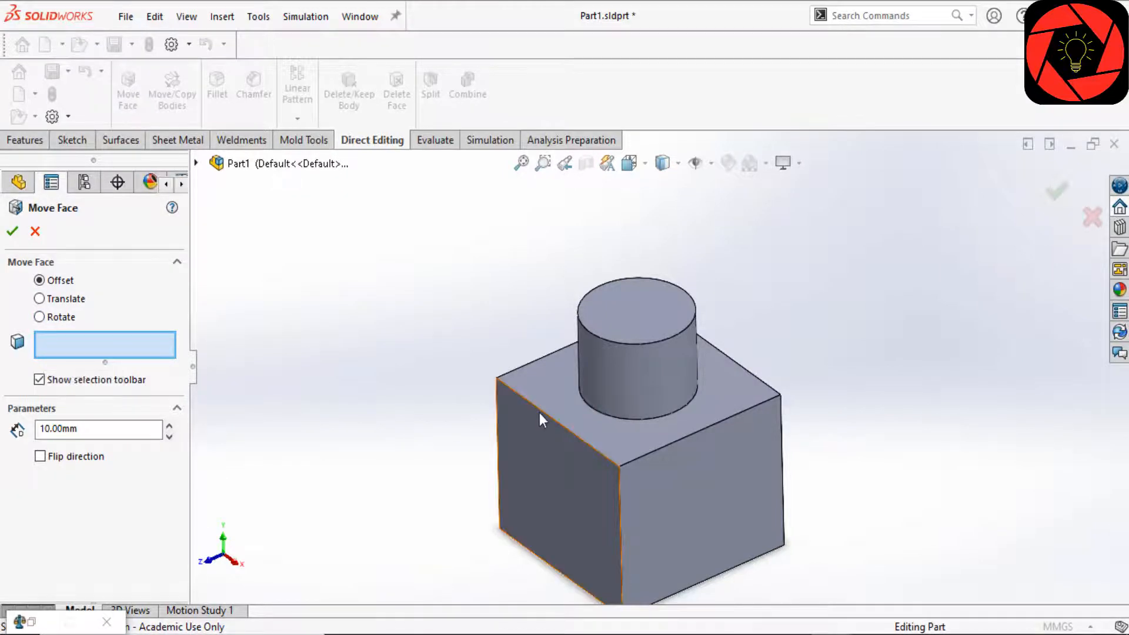
pyautogui.moveTo(745, 357); pyautogui.dragTo(522, 450, button='middle')
pyautogui.click(620, 375)
pyautogui.scroll(-2, 562, 388)
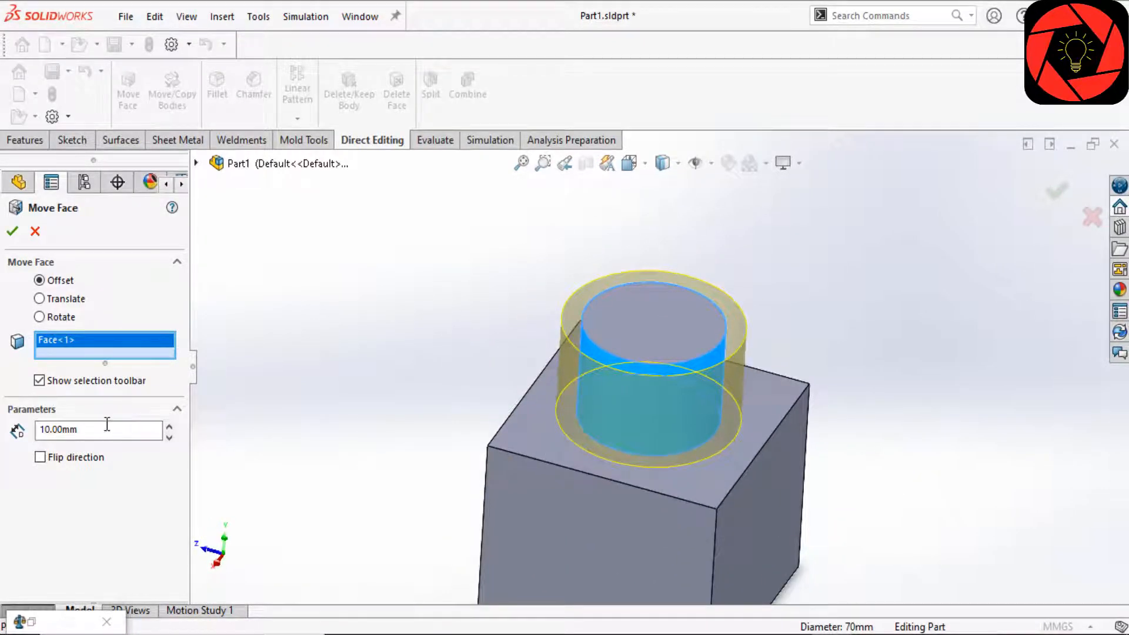
pyautogui.moveTo(114, 429); pyautogui.dragTo(3, 433)
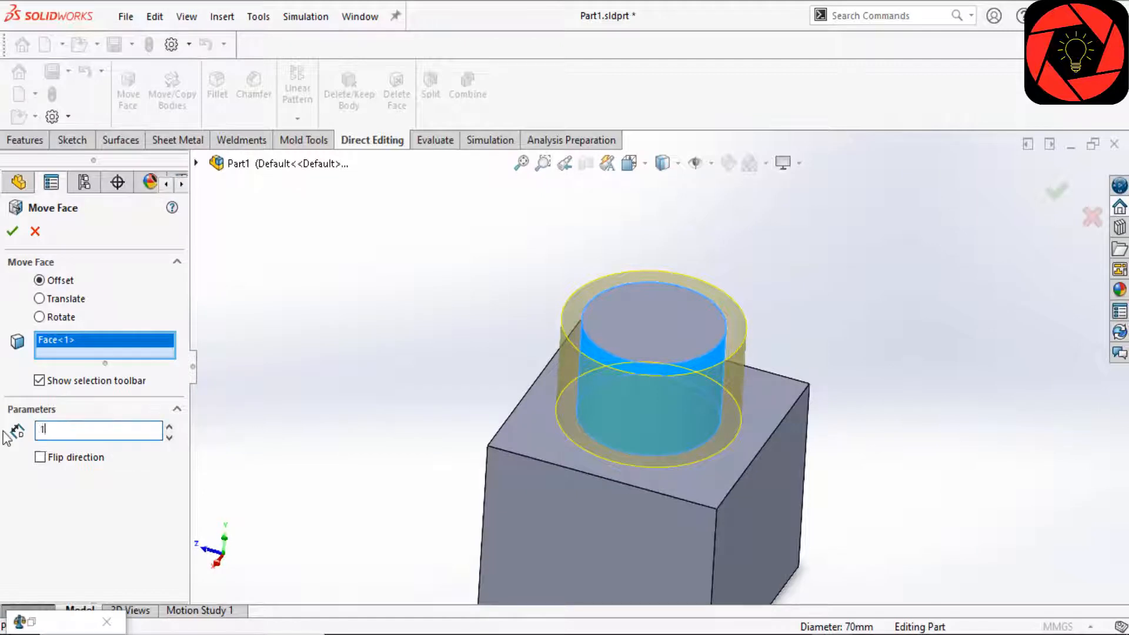
pyautogui.write('10')
pyautogui.press('Return')
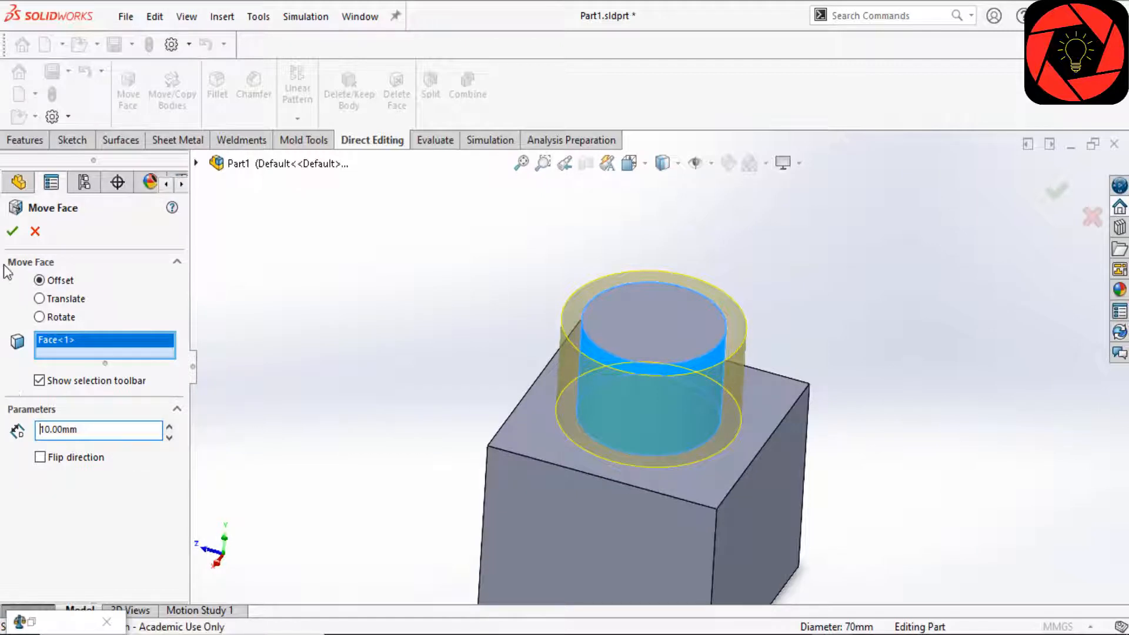
pyautogui.click(12, 234)
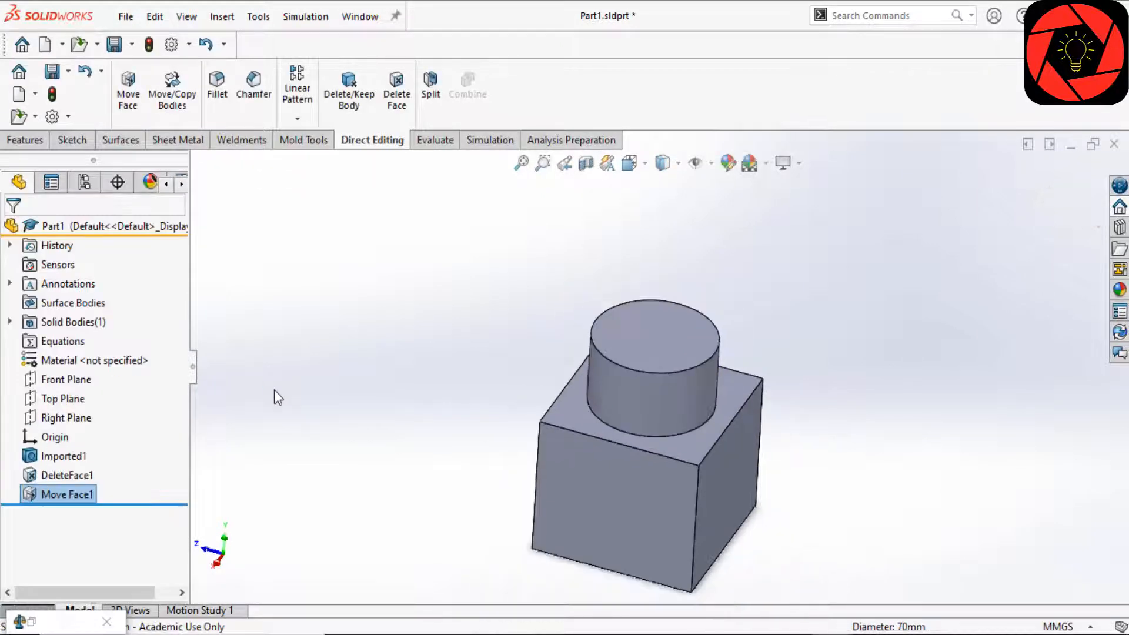
# Step: Chamfer the circular edge at the cylinder's base with a 2 mm distance at 45 degrees
pyautogui.moveTo(531, 419); pyautogui.dragTo(609, 400, button='middle')
pyautogui.scroll(-2, 649, 344)
pyautogui.scroll(2, 646, 337)
pyautogui.scroll(1, 608, 401)
pyautogui.click(255, 99)
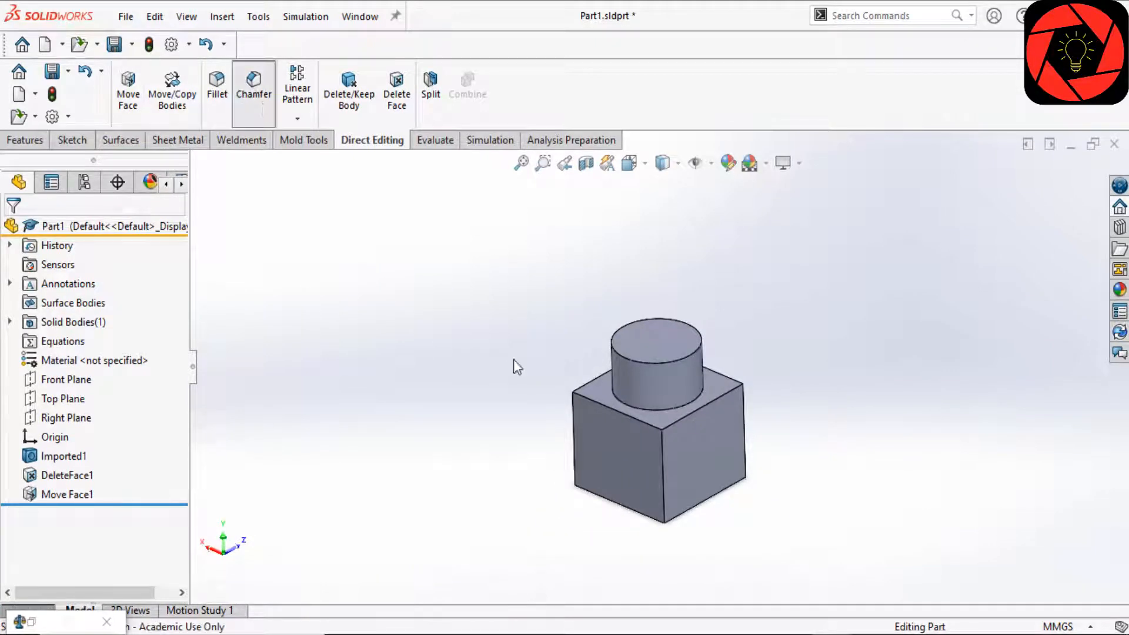
pyautogui.scroll(-5, 663, 392)
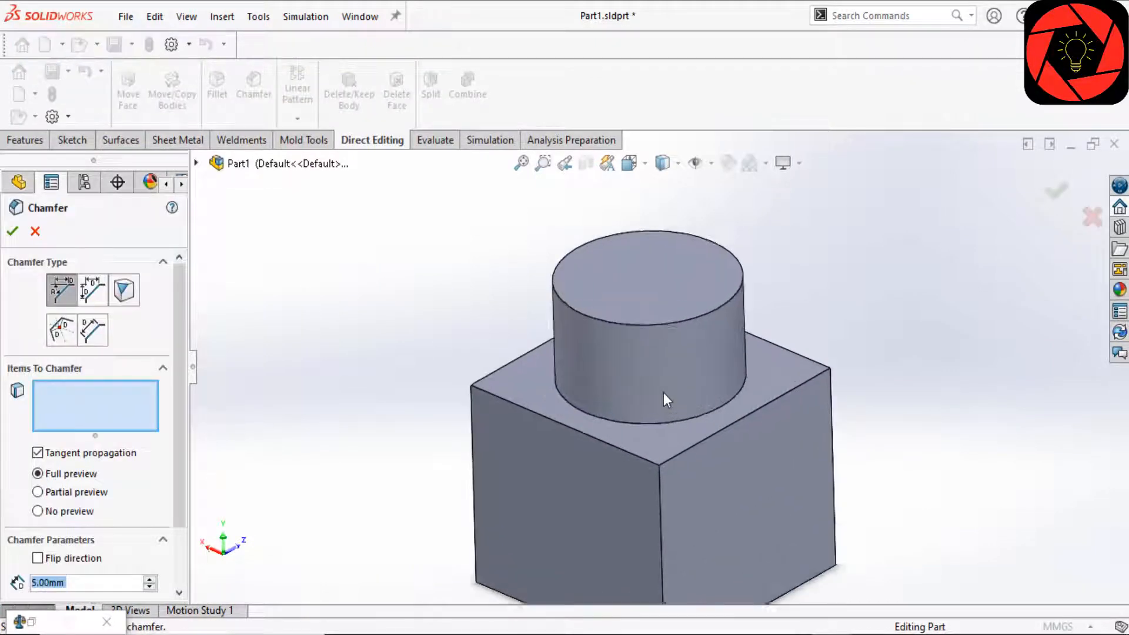
pyautogui.click(655, 428)
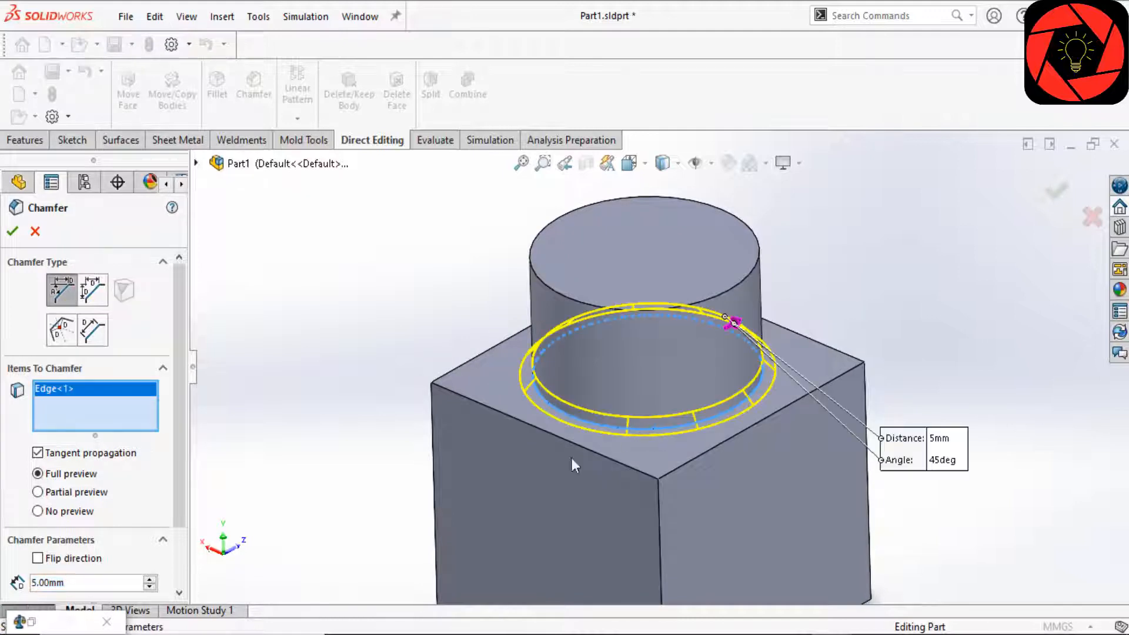
pyautogui.scroll(-3, 179, 460)
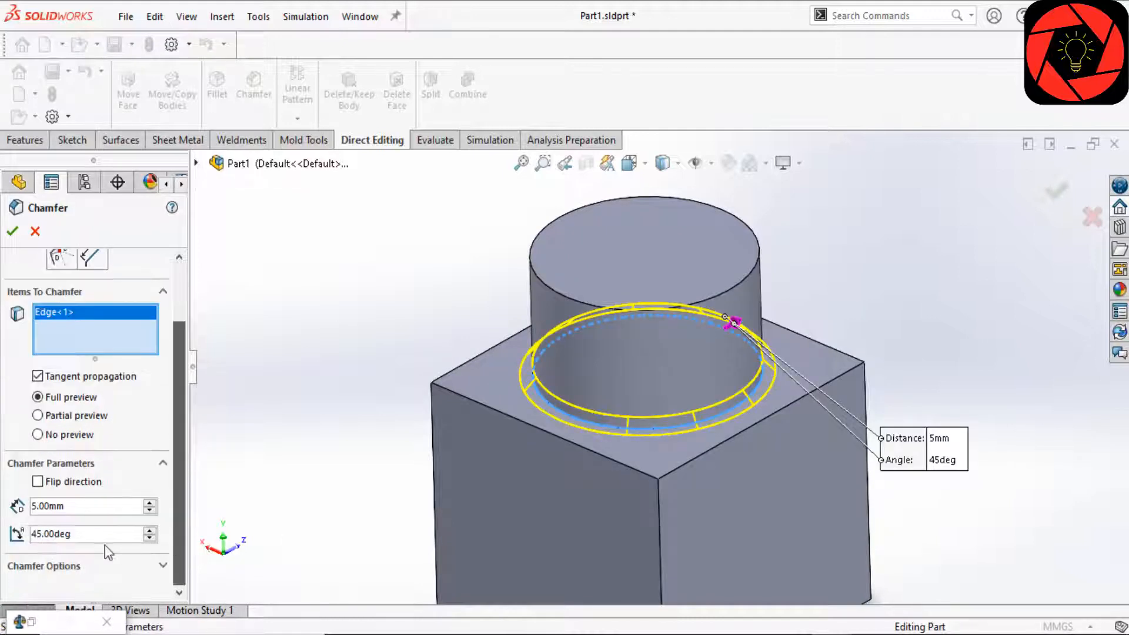
pyautogui.doubleClick(75, 505)
pyautogui.write('2')
pyautogui.press('Return')
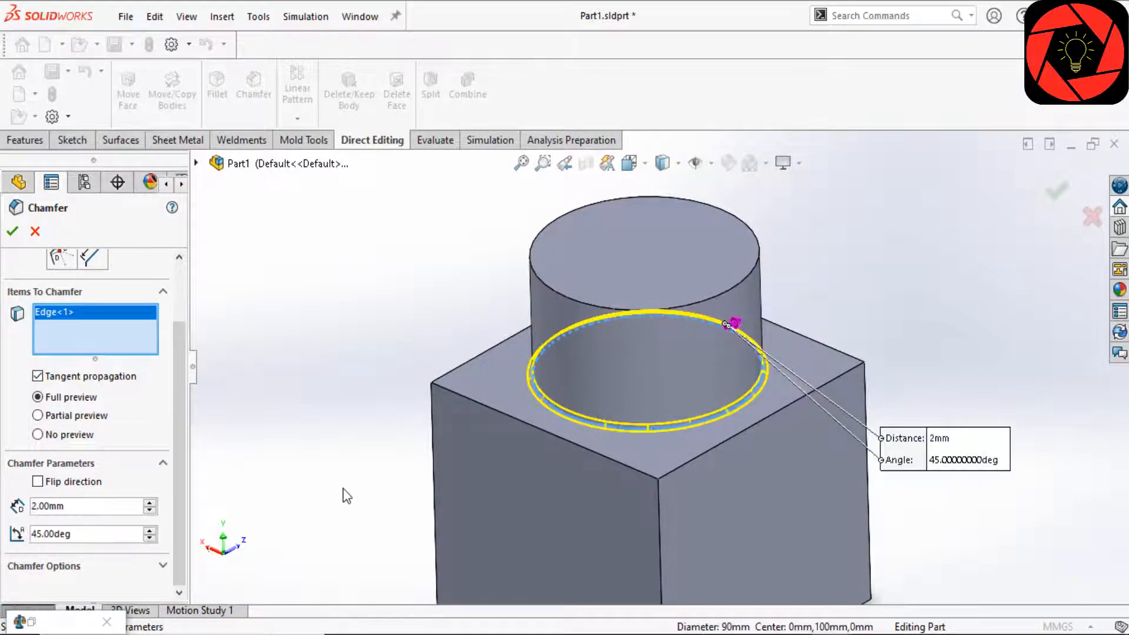
pyautogui.press('f')
pyautogui.click(13, 231)
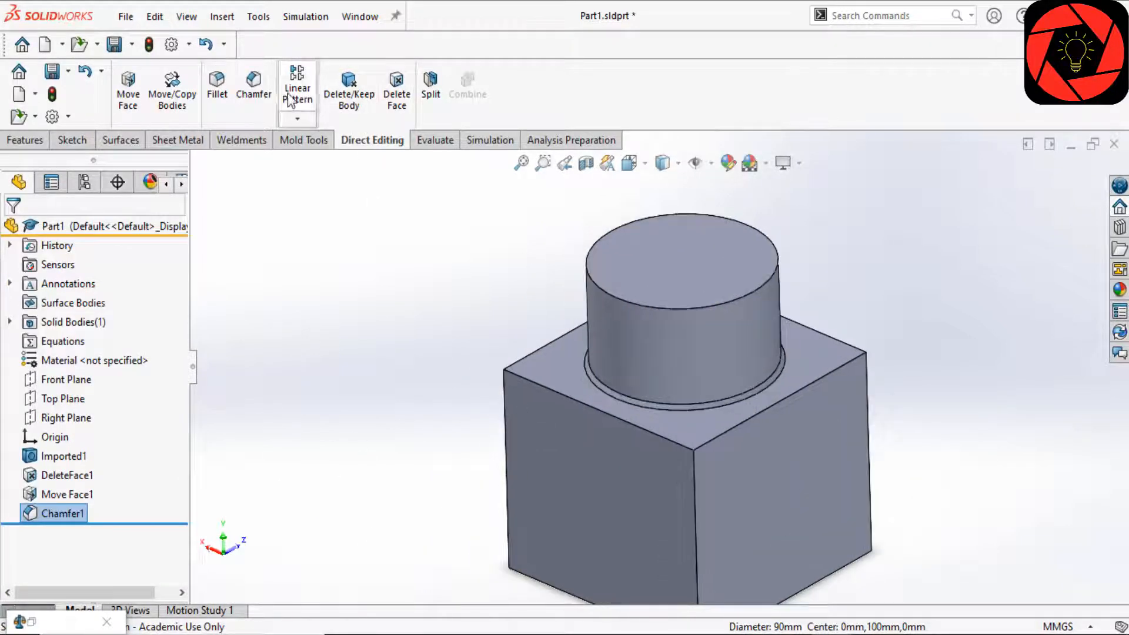
# Step: Chamfer the four top edges of the block with a 5 mm distance at 45 degrees
pyautogui.click(253, 88)
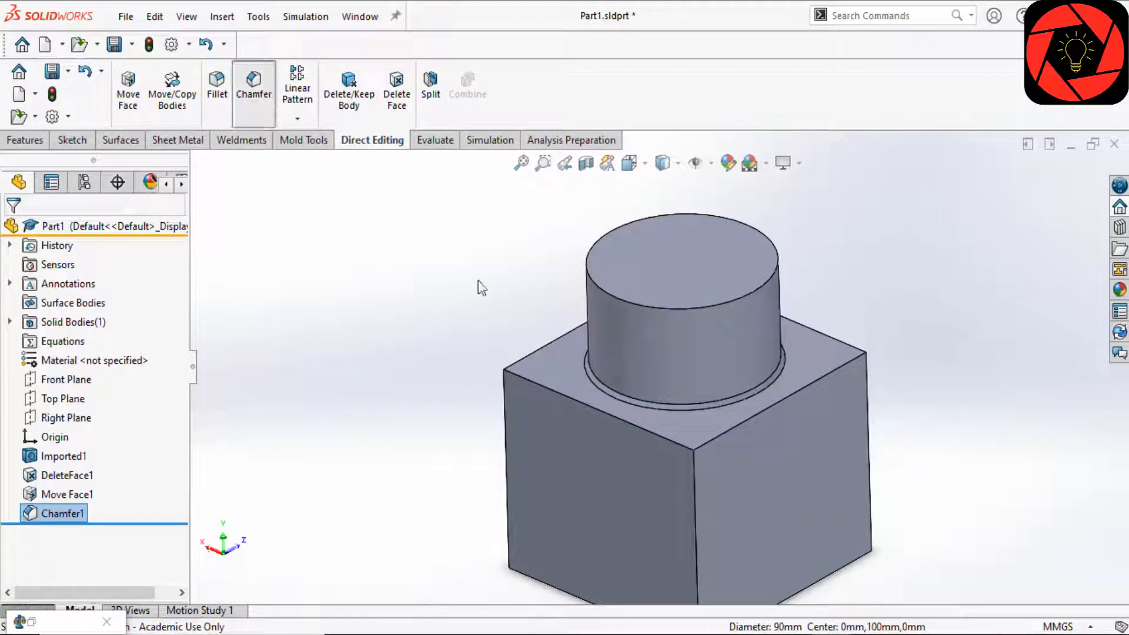
pyautogui.click(587, 404)
pyautogui.click(735, 425)
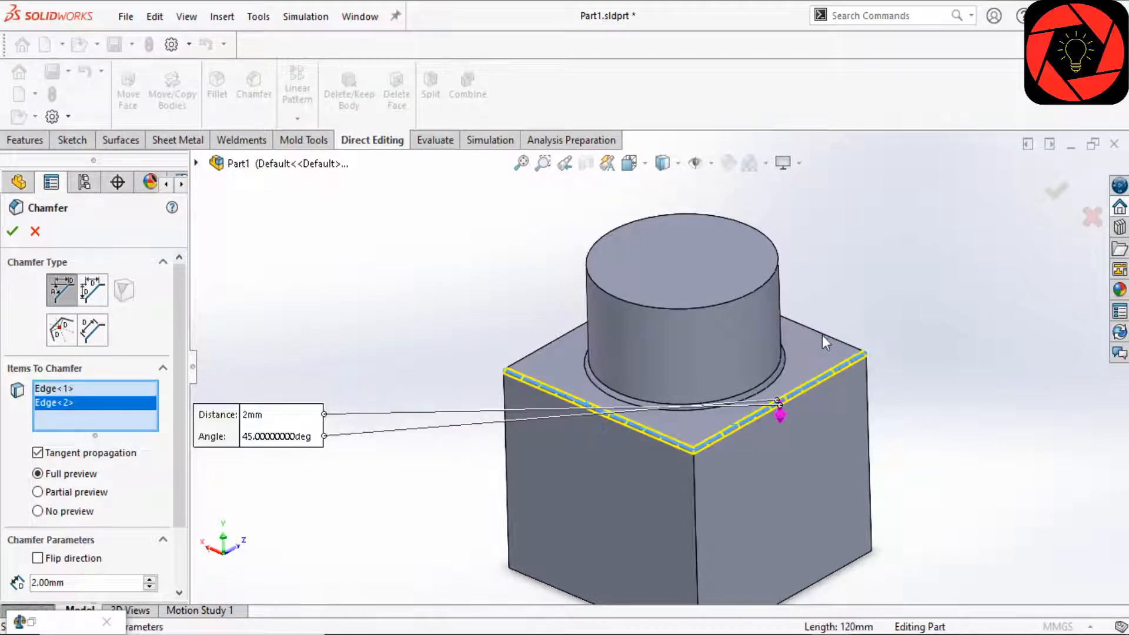
pyautogui.click(823, 333)
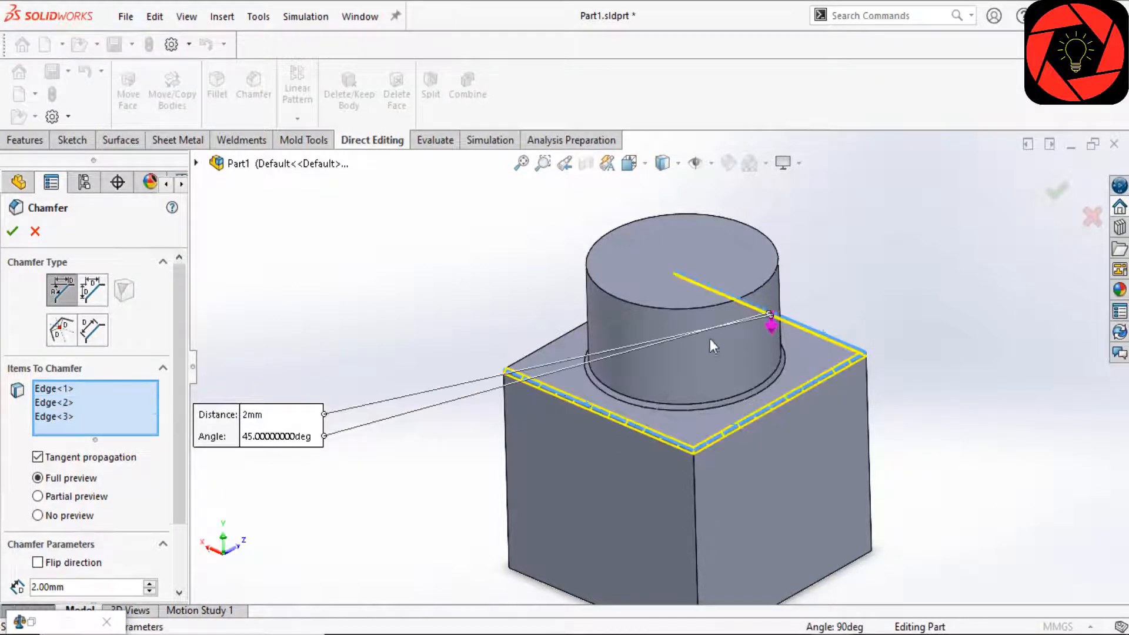
pyautogui.click(562, 337)
pyautogui.scroll(-3, 175, 490)
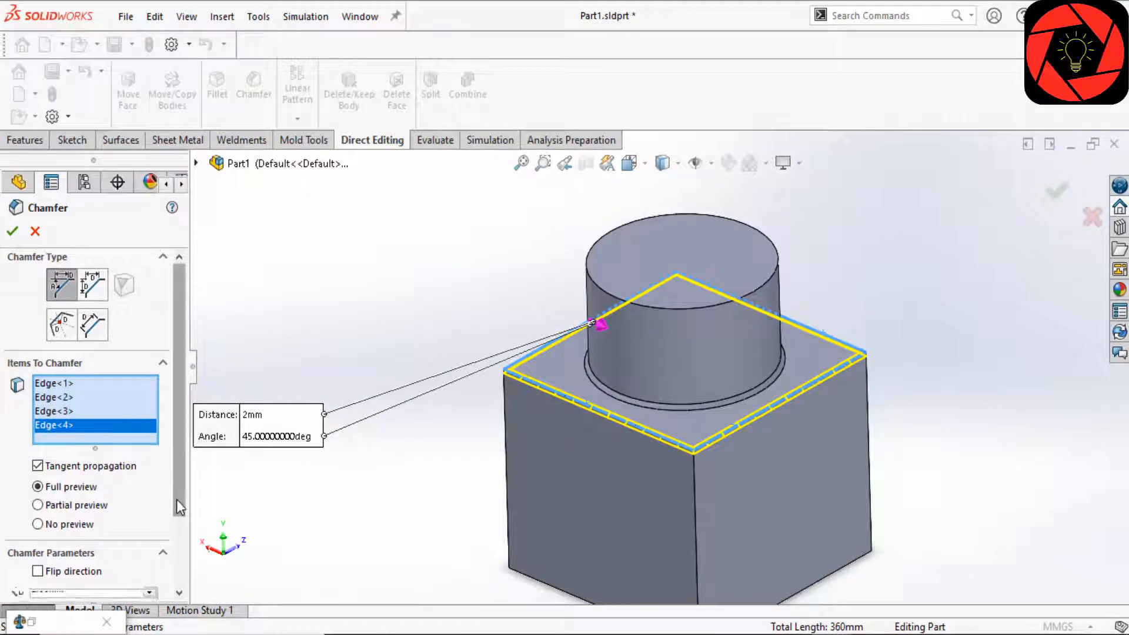
pyautogui.write('5')
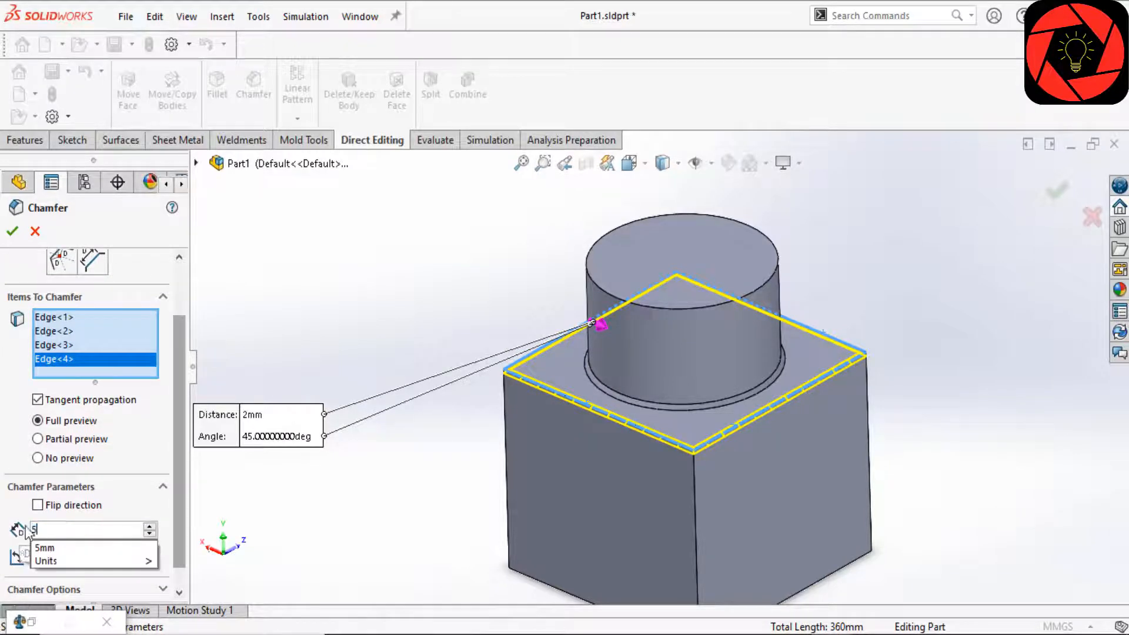
pyautogui.click(290, 529)
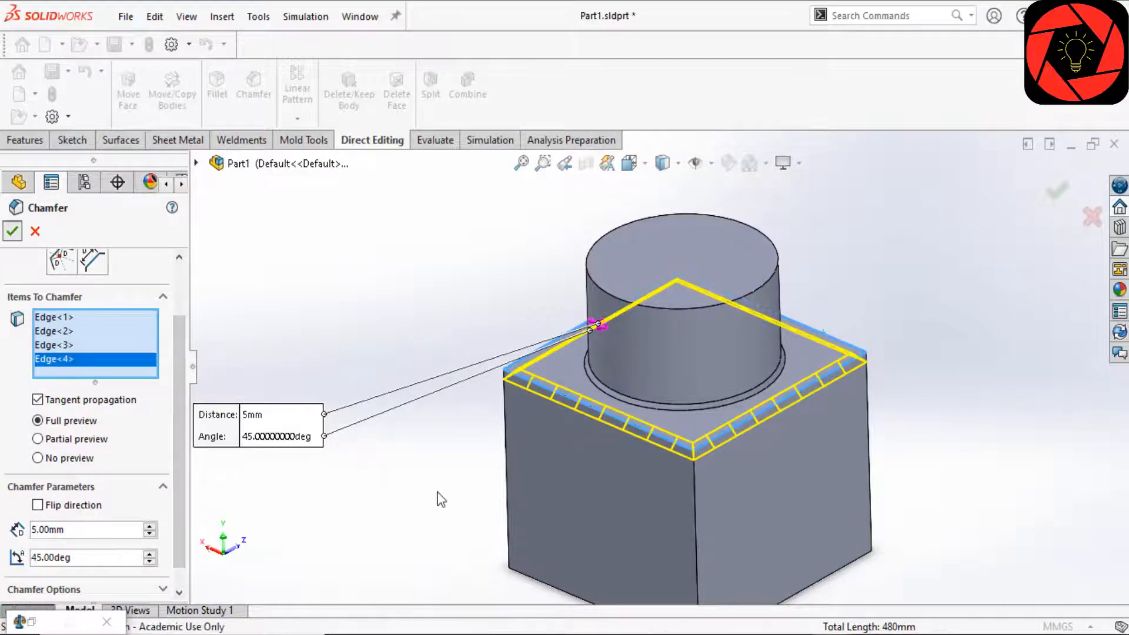
pyautogui.press('Return')
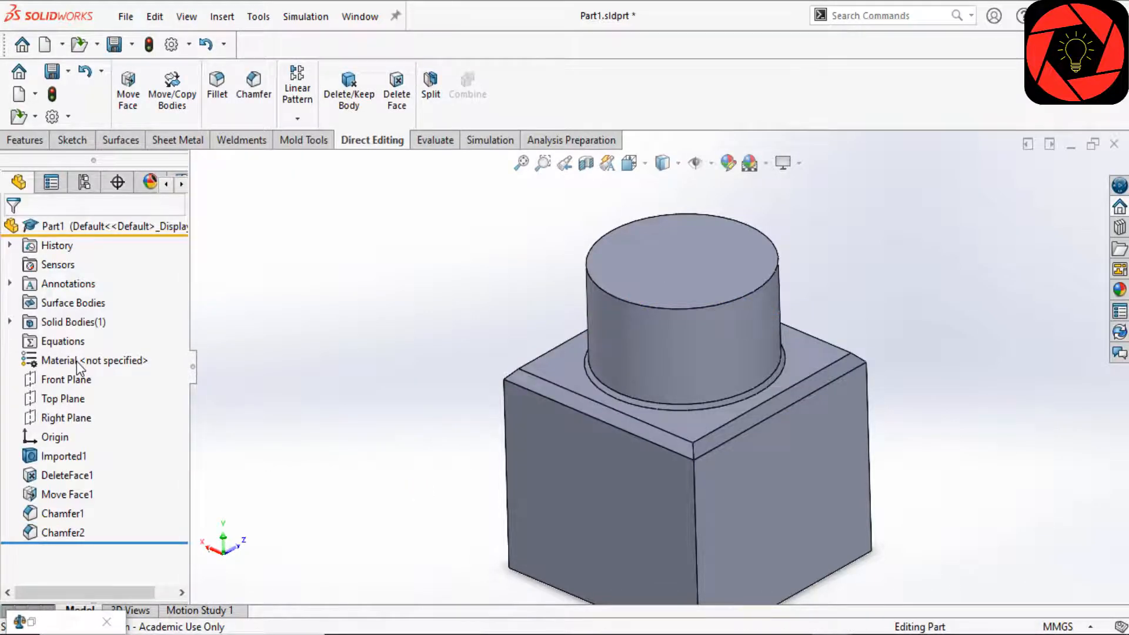
pyautogui.rightClick(76, 362)
pyautogui.click(32, 363)
pyautogui.rightClick(32, 363)
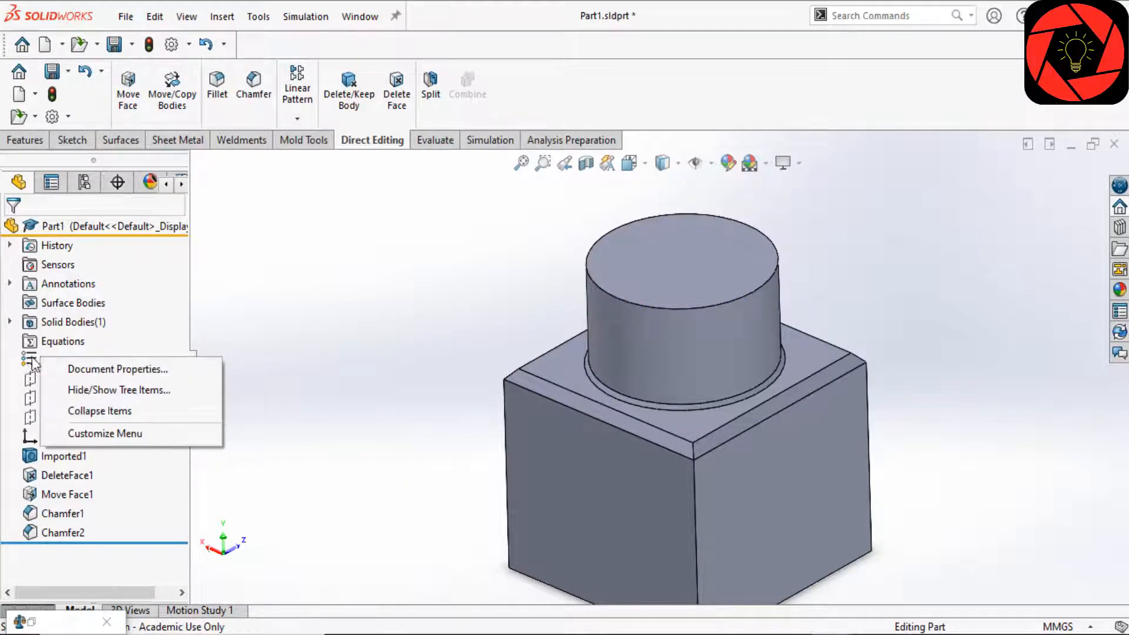
pyautogui.click(27, 364)
pyautogui.rightClick(57, 363)
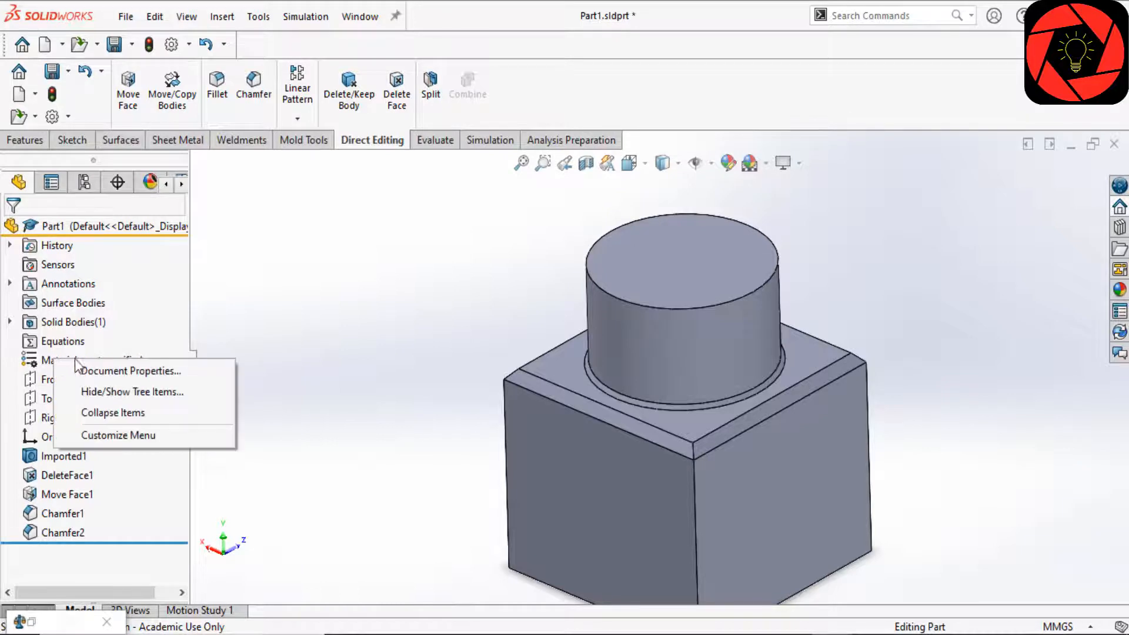
pyautogui.click(301, 369)
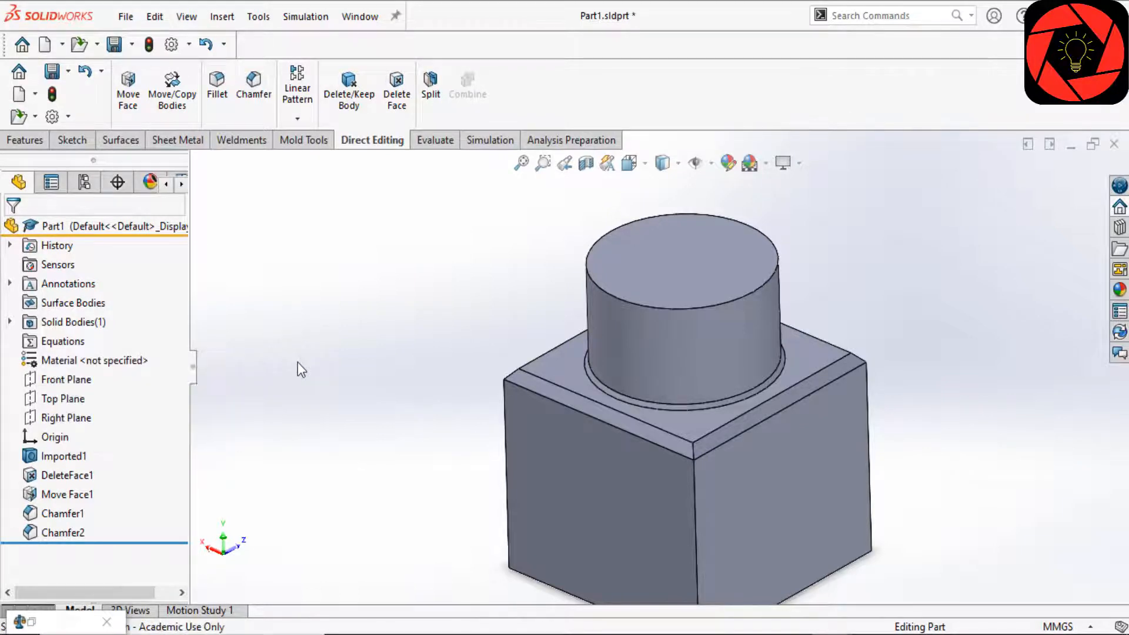
pyautogui.rightClick(32, 359)
pyautogui.click(326, 388)
# Step: Assign Brass as the material of the part
pyautogui.scroll(3, 321, 386)
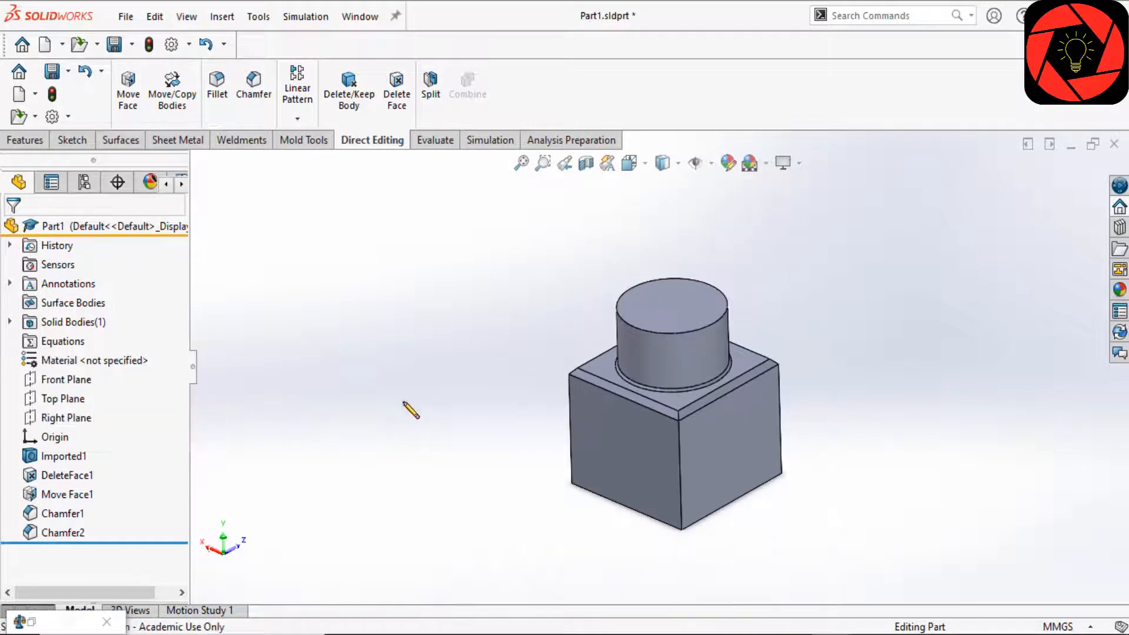
pyautogui.scroll(2, 406, 409)
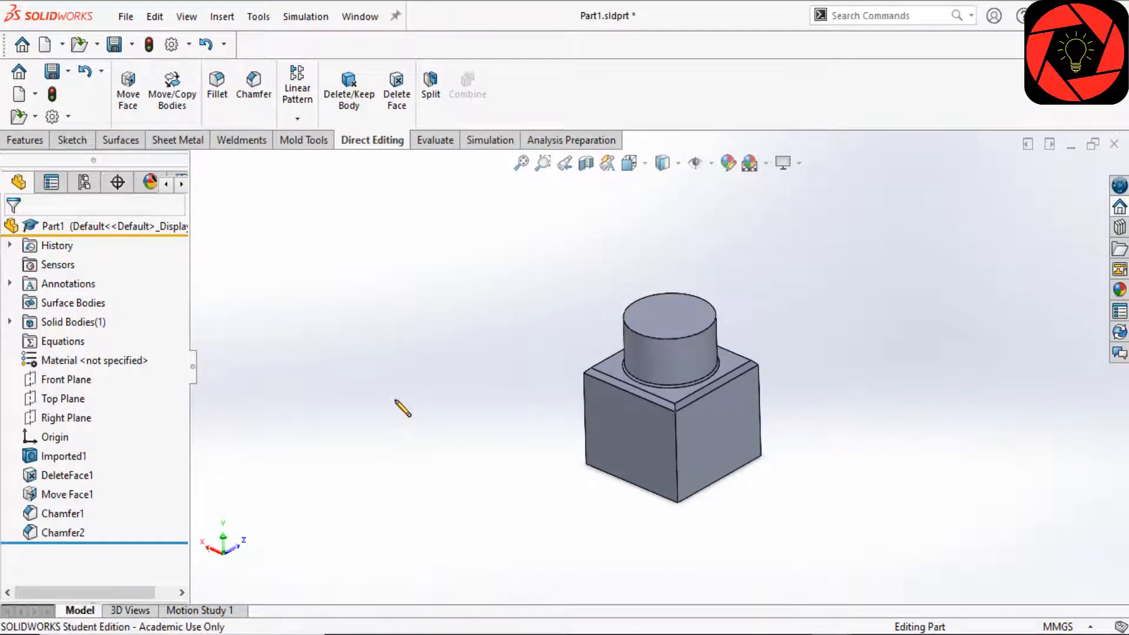
pyautogui.rightClick(89, 359)
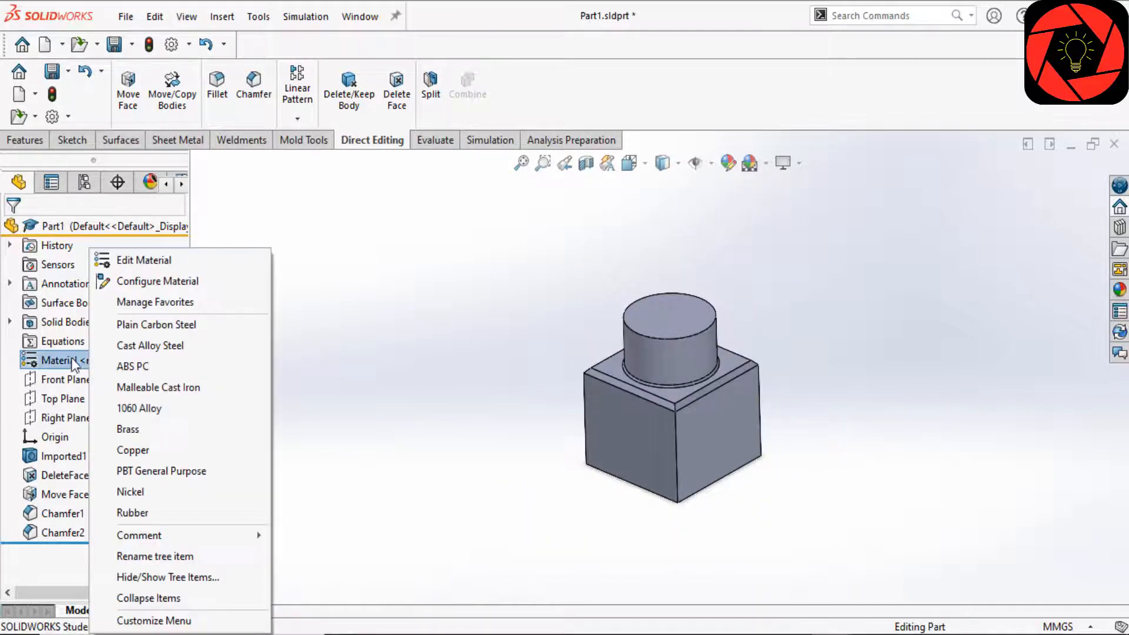
pyautogui.click(157, 430)
# Step: Evaluate the mass properties of the brass part and examine its mass
pyautogui.scroll(-2, 713, 402)
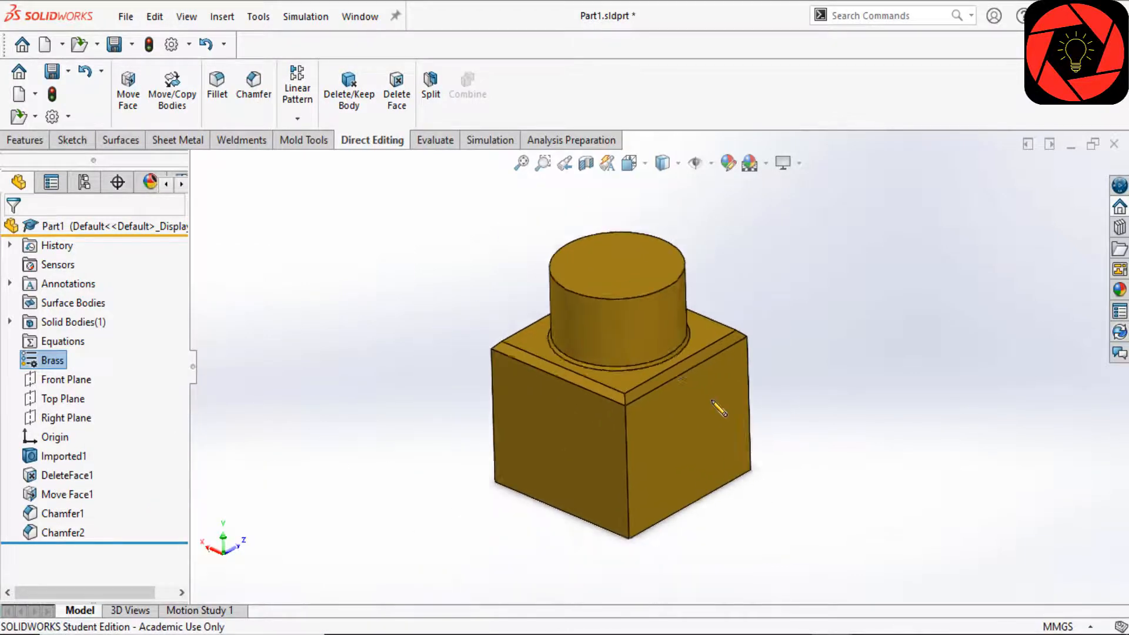
pyautogui.scroll(2, 718, 407)
pyautogui.moveTo(650, 391); pyautogui.dragTo(637, 438, button='middle')
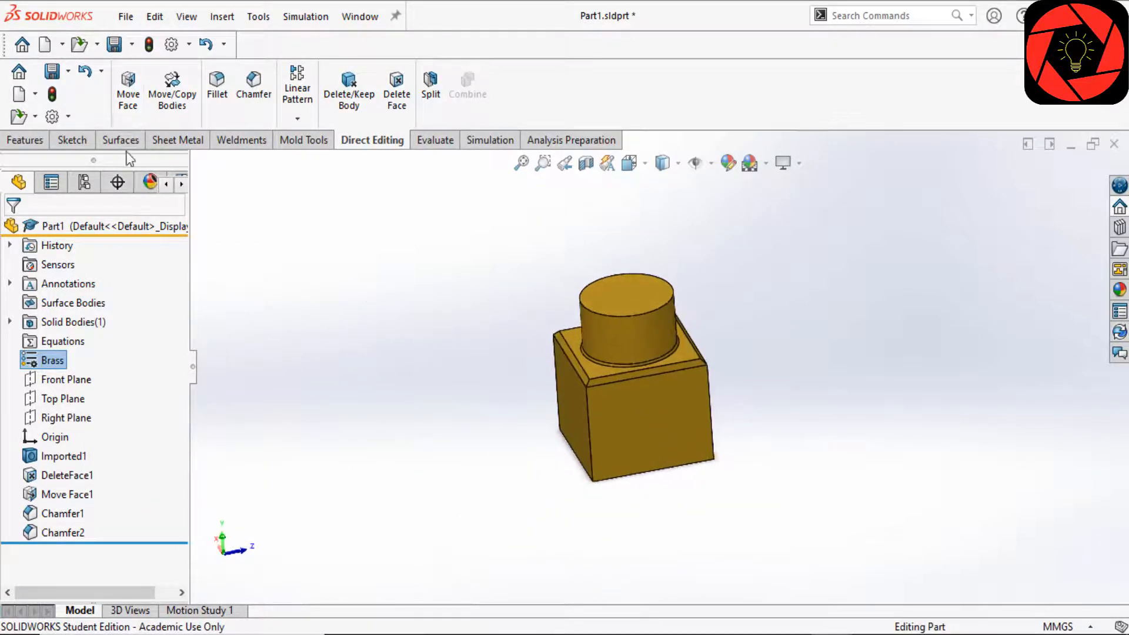
pyautogui.click(438, 143)
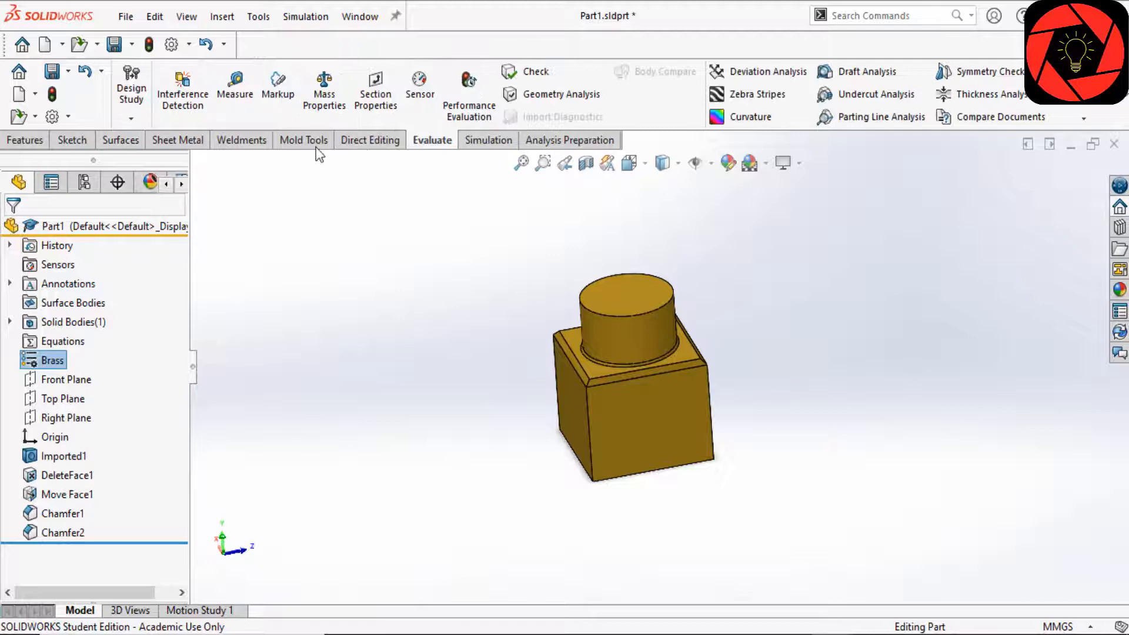
pyautogui.click(323, 94)
pyautogui.scroll(-3, 662, 376)
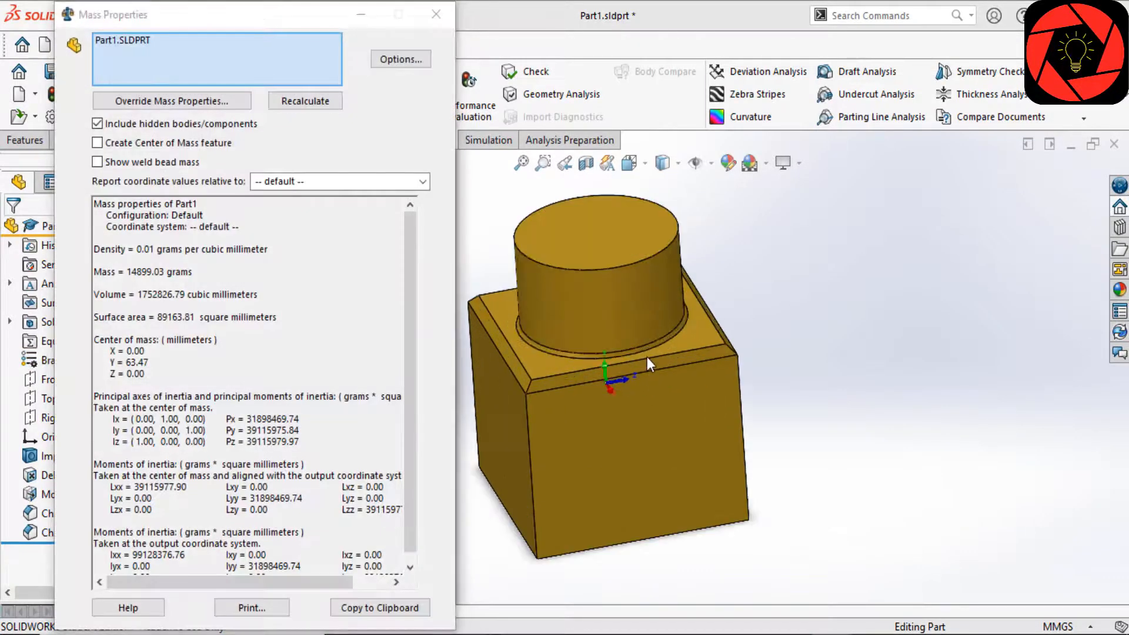
pyautogui.moveTo(646, 357)
pyautogui.mouseDown(button='middle')
pyautogui.moveTo(593, 354)
pyautogui.moveTo(641, 368)
pyautogui.mouseUp(button='middle')
pyautogui.scroll(3, 651, 371)
pyautogui.click(201, 281)
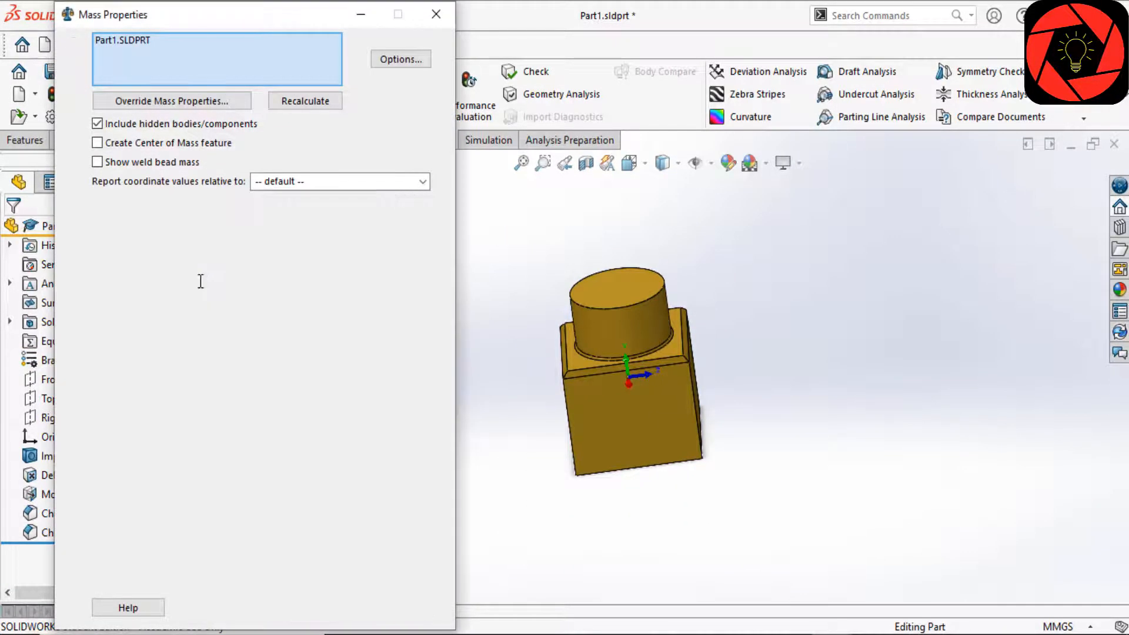
pyautogui.moveTo(191, 274); pyautogui.dragTo(134, 274)
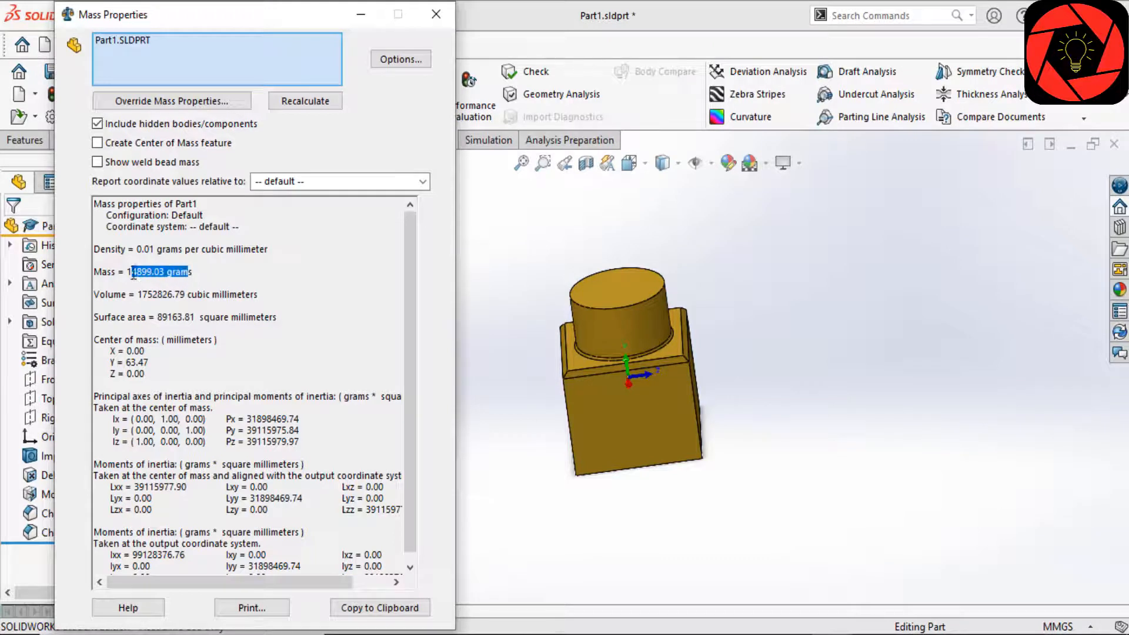
pyautogui.click(205, 273)
pyautogui.scroll(1, 549, 384)
pyautogui.moveTo(611, 369)
pyautogui.mouseDown(button='middle')
pyautogui.moveTo(658, 345)
pyautogui.moveTo(684, 350)
pyautogui.moveTo(635, 326)
pyautogui.moveTo(670, 335)
pyautogui.moveTo(622, 378)
pyautogui.moveTo(634, 385)
pyautogui.moveTo(590, 356)
pyautogui.moveTo(626, 365)
pyautogui.moveTo(611, 375)
pyautogui.mouseUp(button='middle')
pyautogui.scroll(-2, 643, 357)
pyautogui.scroll(2, 643, 358)
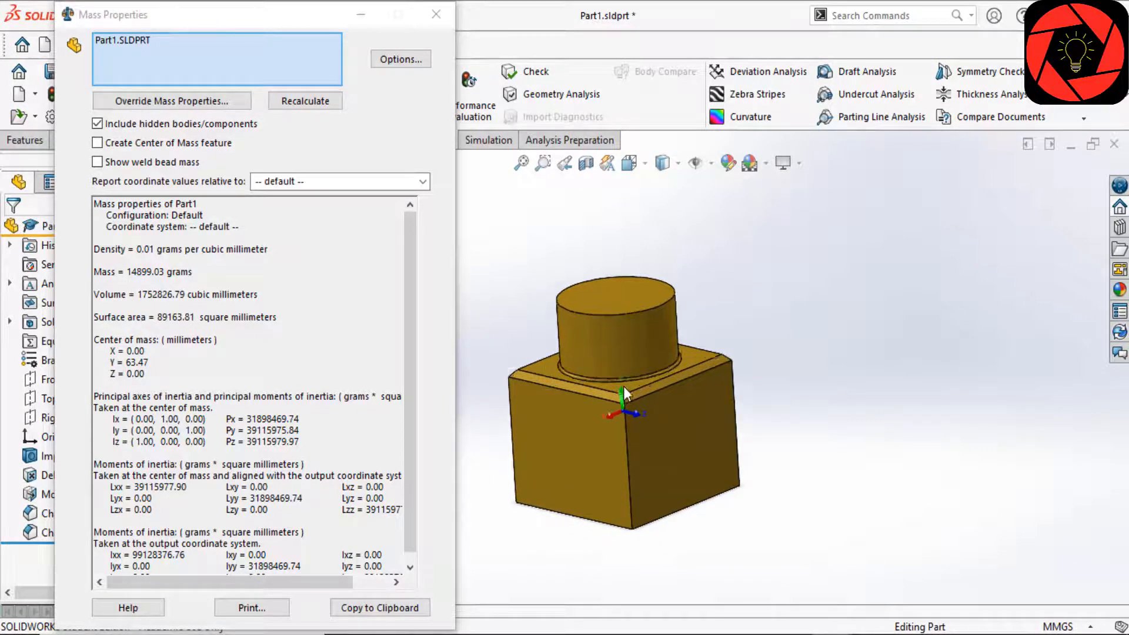
pyautogui.moveTo(623, 386); pyautogui.dragTo(619, 375, button='middle')
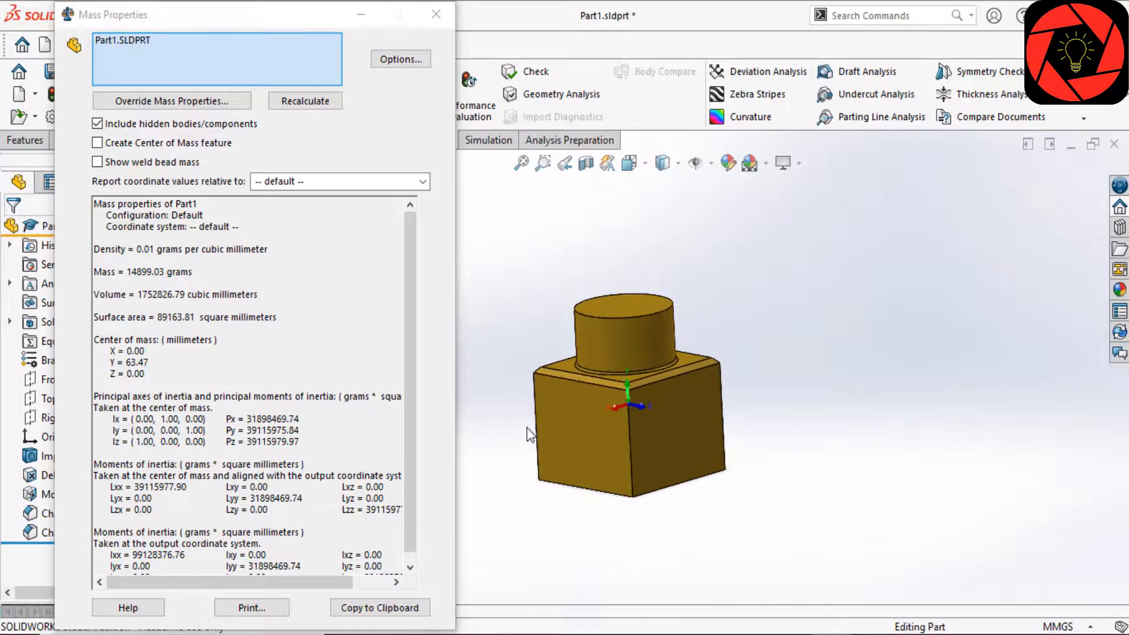